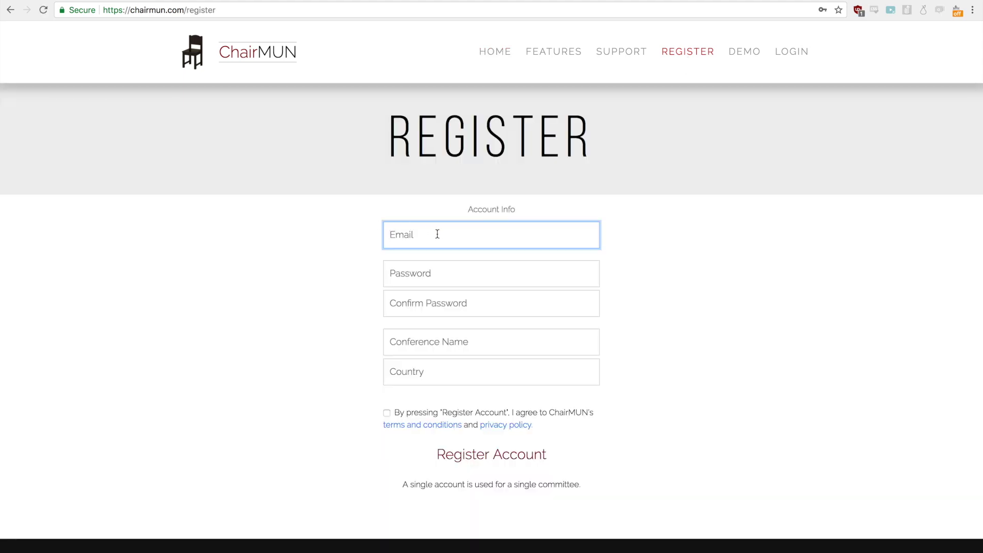
Step: Enter the registration e-mail address and the account password
{"action": "type", "text": "testing@"}
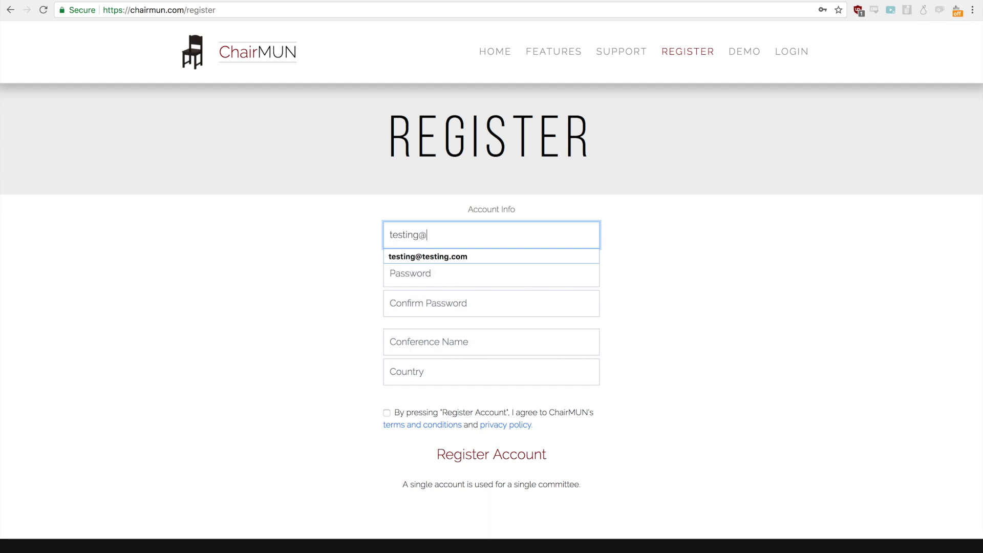
{"action": "type", "text": "chairmunc."}
{"action": "key", "text": "BackSpace"}
{"action": "key", "text": "BackSpace"}
{"action": "key", "text": "Tab"}
{"action": "type", "text": "te"}
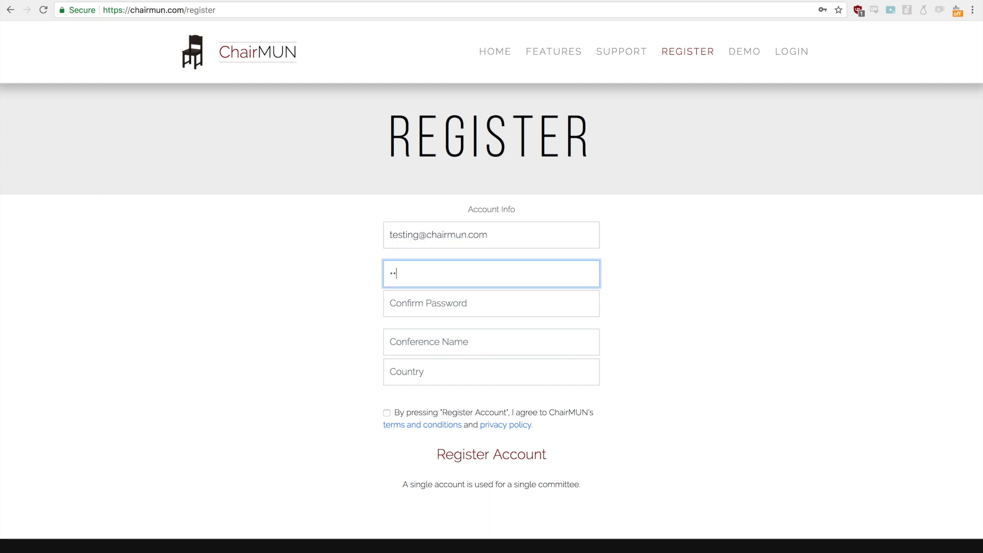
{"action": "type", "text": "te"}
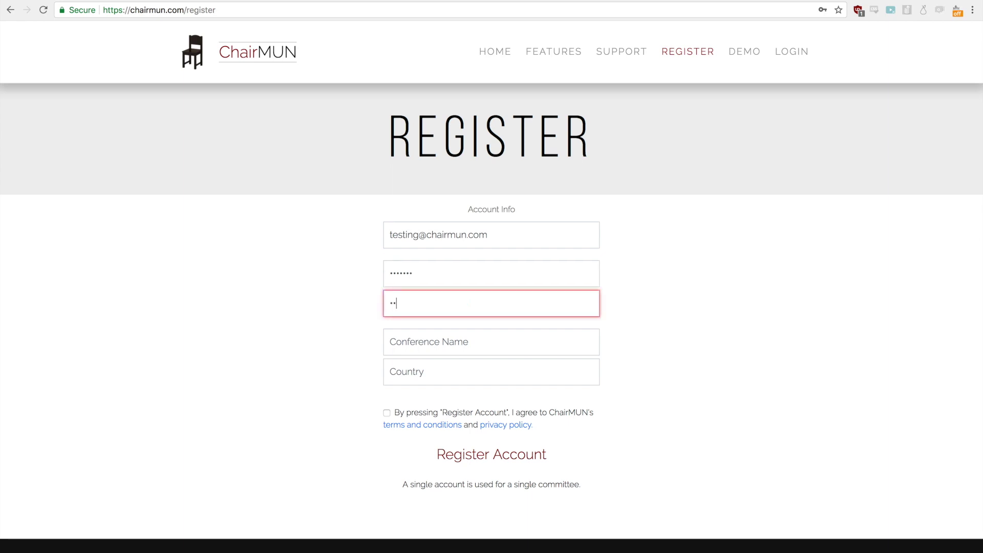
Step: Set conference name ChairMUN and country CA, accept the terms, and register the account
{"action": "key", "text": "Tab"}
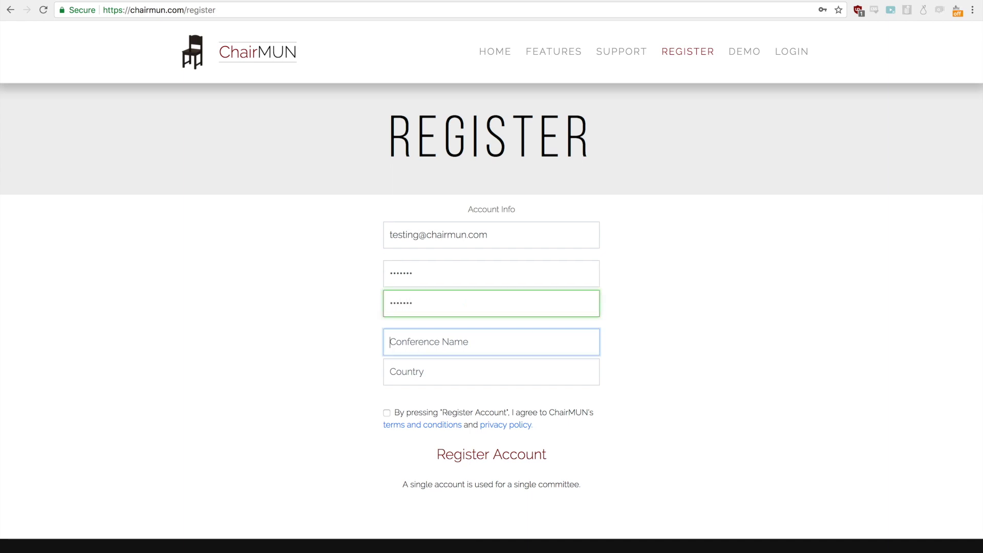
{"action": "type", "text": "Chai"}
{"action": "key", "text": "Down"}
{"action": "key", "text": "Return"}
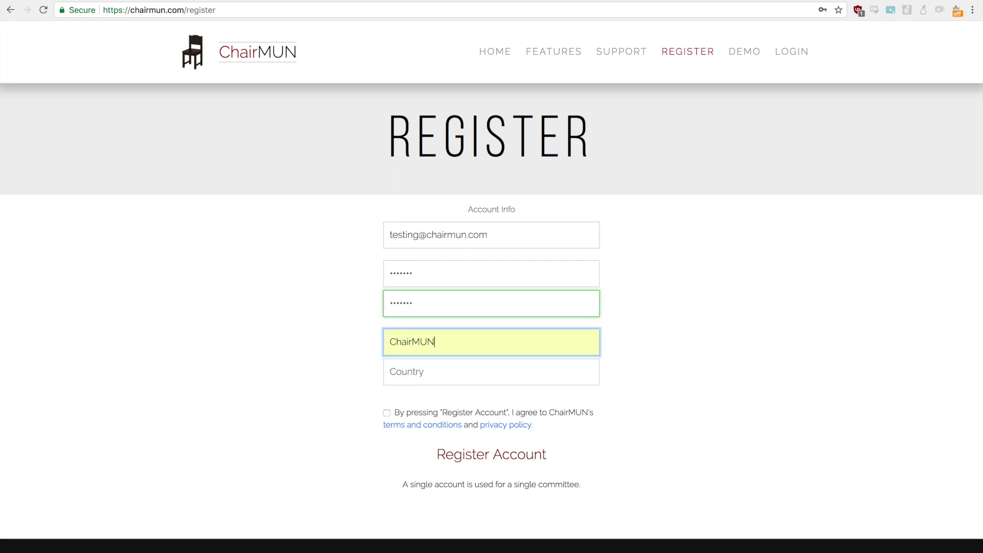
{"action": "key", "text": "Tab"}
{"action": "type", "text": "Cana"}
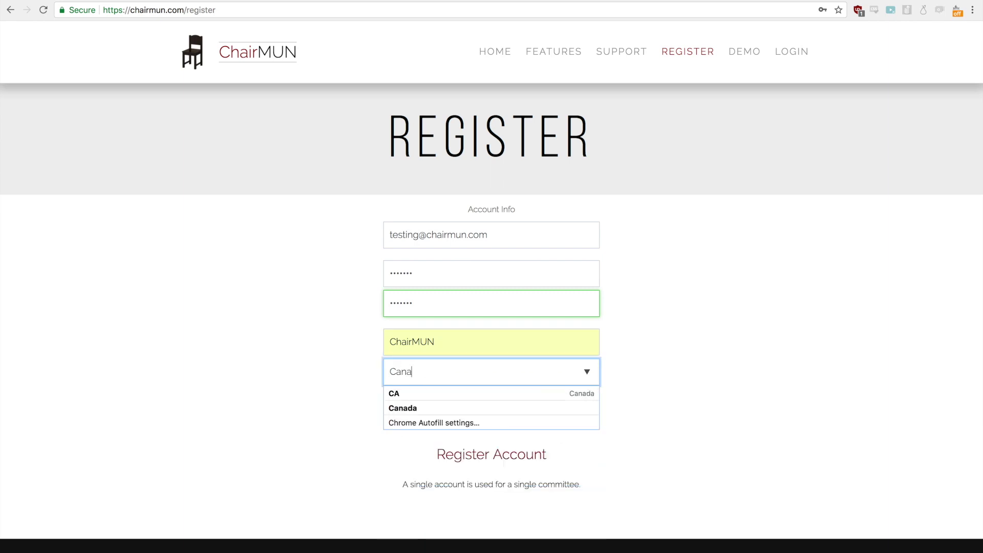
{"action": "key", "text": "Down"}
{"action": "key", "text": "Return"}
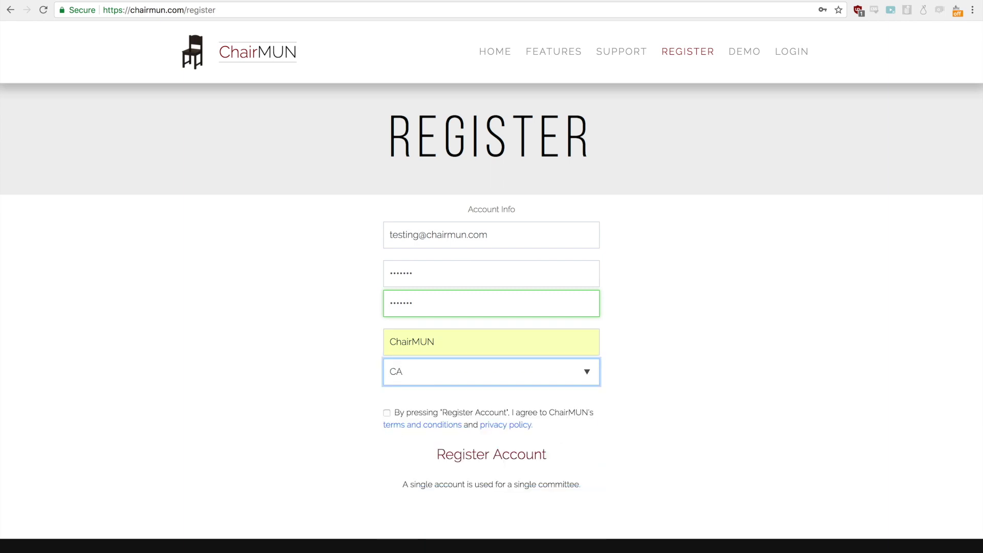
{"action": "left_click", "coordinate": [387, 412]}
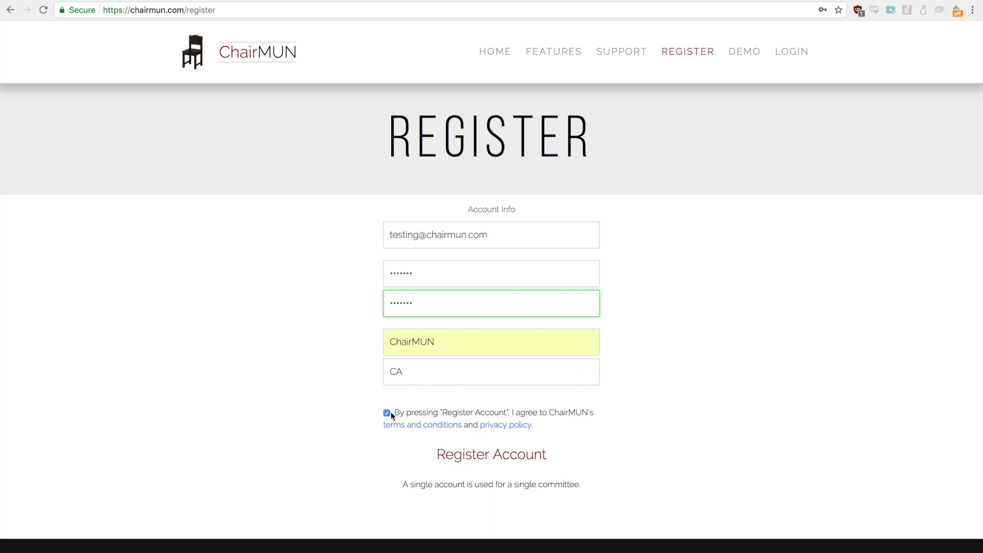
{"action": "left_click", "coordinate": [446, 460]}
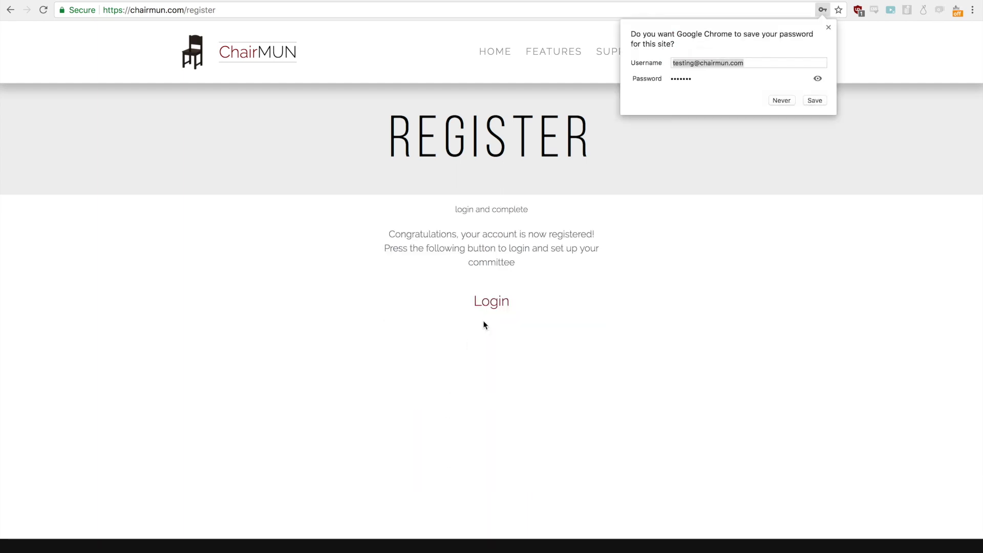
Step: Let the browser save the login details and sign in to the new account
{"action": "left_click", "coordinate": [815, 100]}
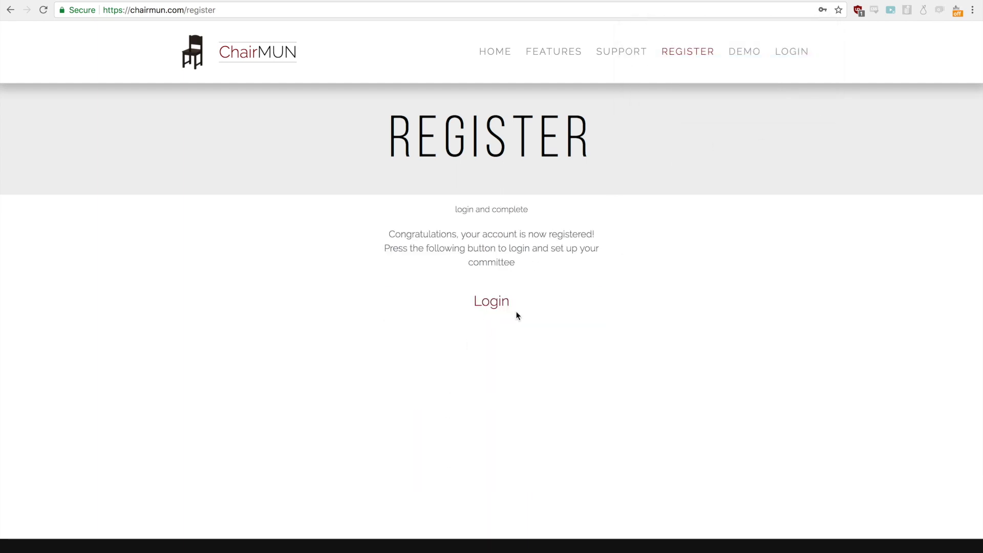
{"action": "left_click", "coordinate": [441, 302]}
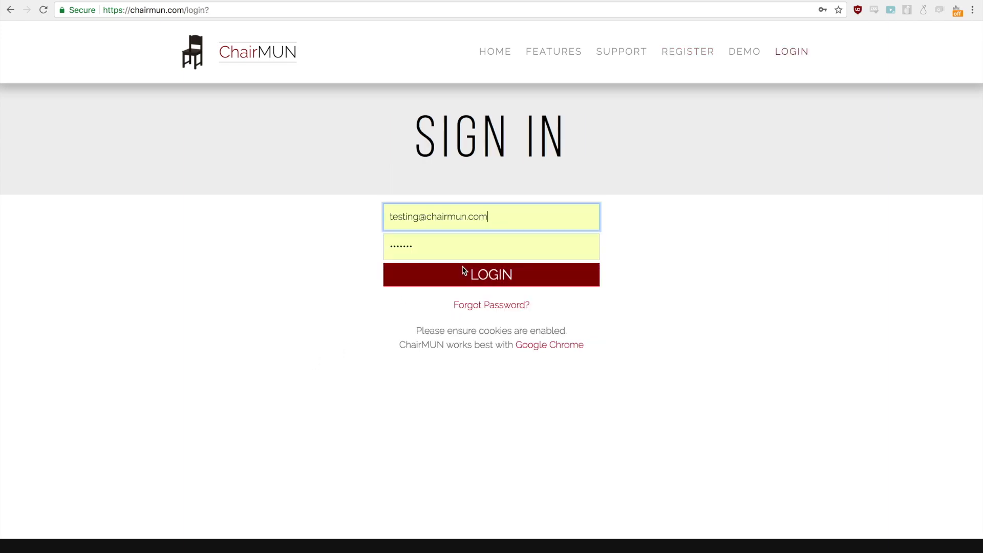
{"action": "left_click", "coordinate": [464, 271]}
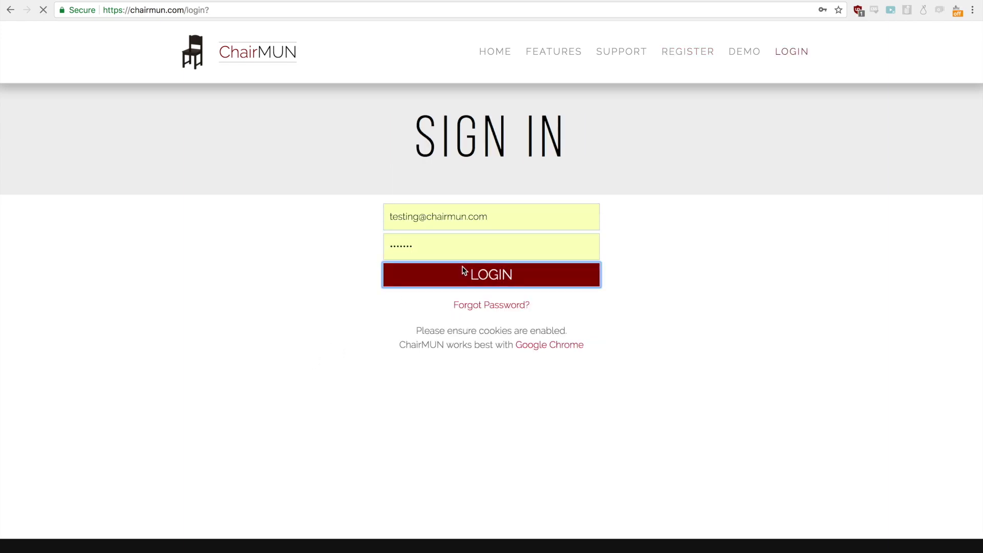
Step: Name the committee United Nations Security Council and save it
{"action": "left_click", "coordinate": [474, 222]}
{"action": "type", "text": "un"}
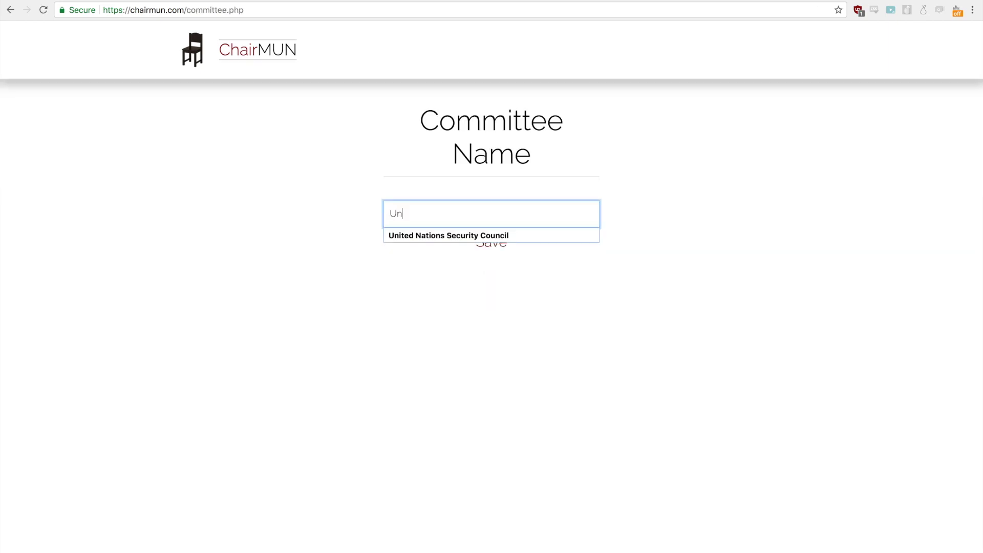
{"action": "key", "text": "Down"}
{"action": "key", "text": "Return"}
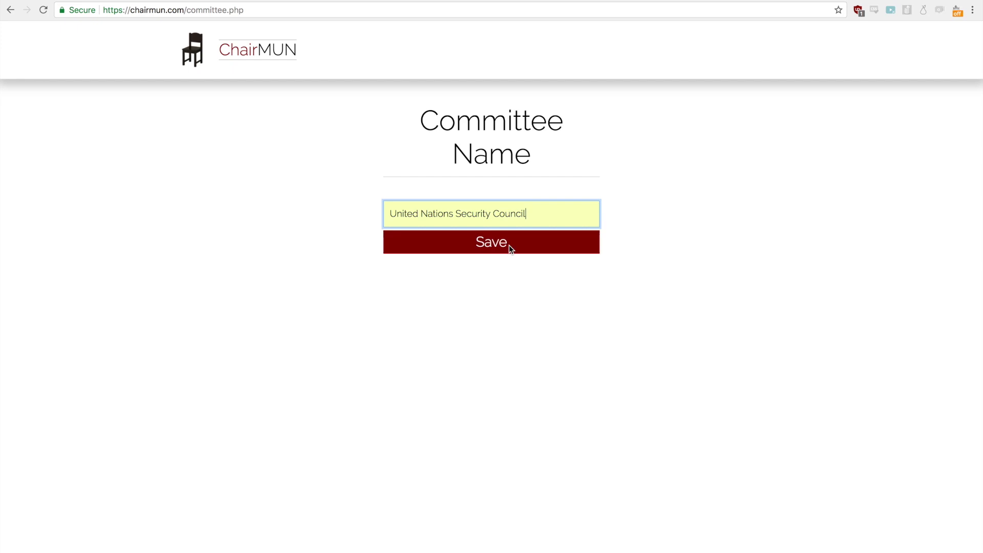
{"action": "left_click", "coordinate": [509, 244]}
{"action": "left_click", "coordinate": [492, 231]}
Step: Add Russia, France and United Kingdom as delegations
{"action": "type", "text": "Russ"}
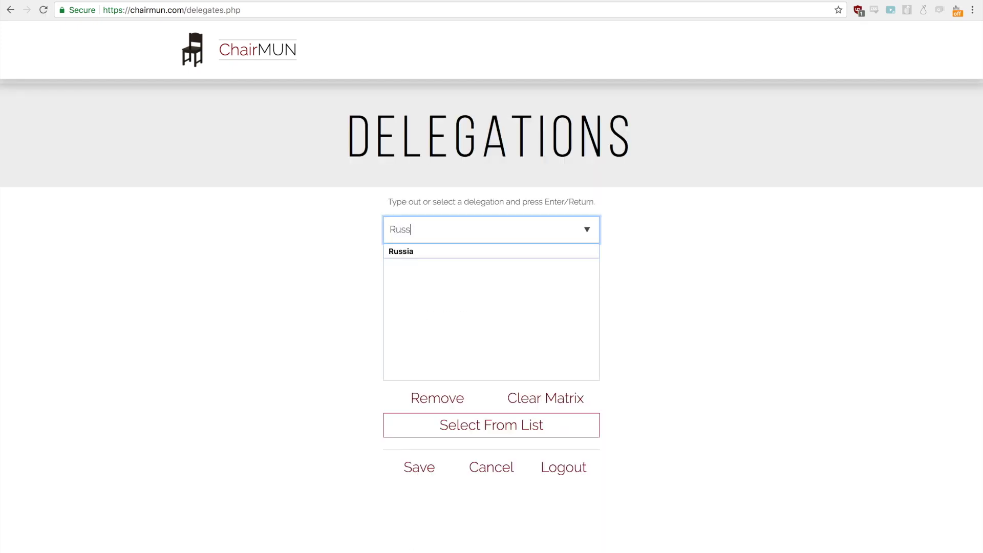
{"action": "type", "text": "ia"}
{"action": "key", "text": "Return"}
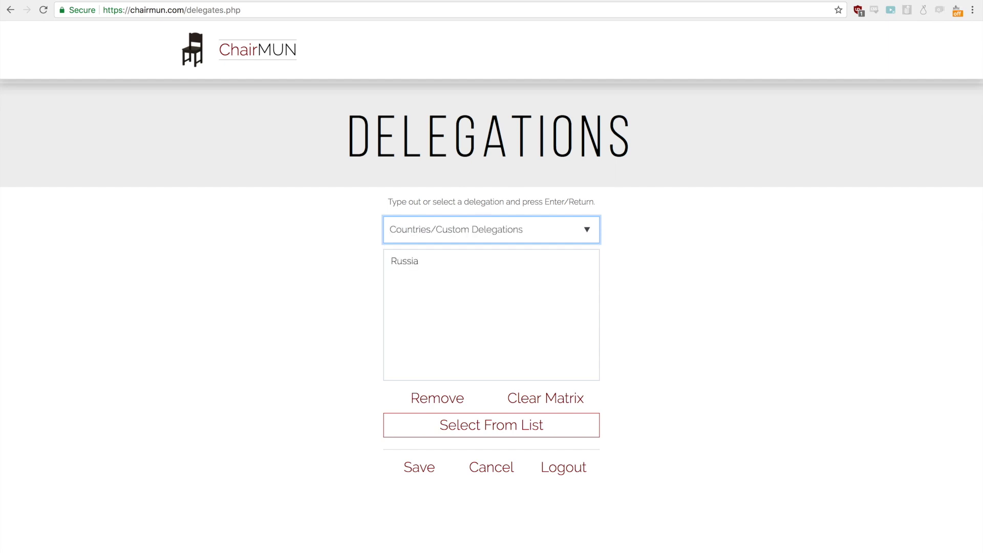
{"action": "type", "text": "France"}
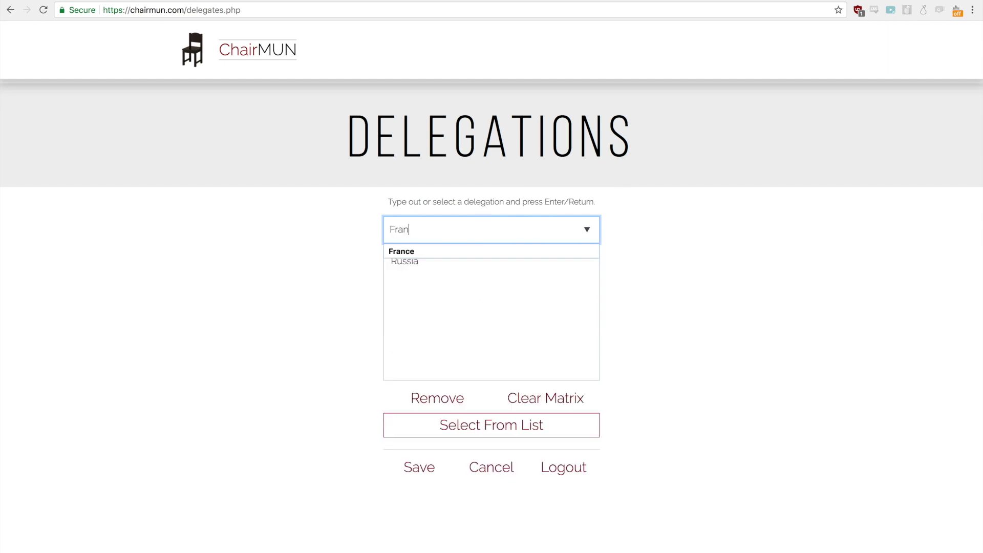
{"action": "key", "text": "Return"}
{"action": "type", "text": "Unit"}
{"action": "key", "text": "Down"}
{"action": "key", "text": "Down"}
{"action": "key", "text": "Return"}
Step: Add United States and China as delegations, then bring up the full country list
{"action": "type", "text": "Unit"}
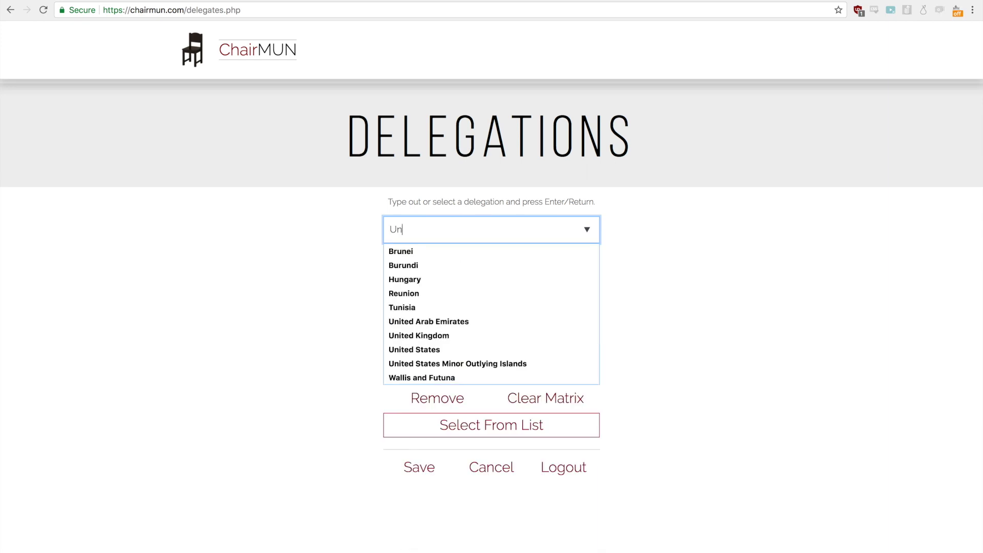
{"action": "key", "text": "Down"}
{"action": "key", "text": "Down"}
{"action": "key", "text": "Down"}
{"action": "key", "text": "Return"}
{"action": "key", "text": "Return"}
{"action": "type", "text": "China"}
{"action": "key", "text": "Return"}
{"action": "key", "text": "Return"}
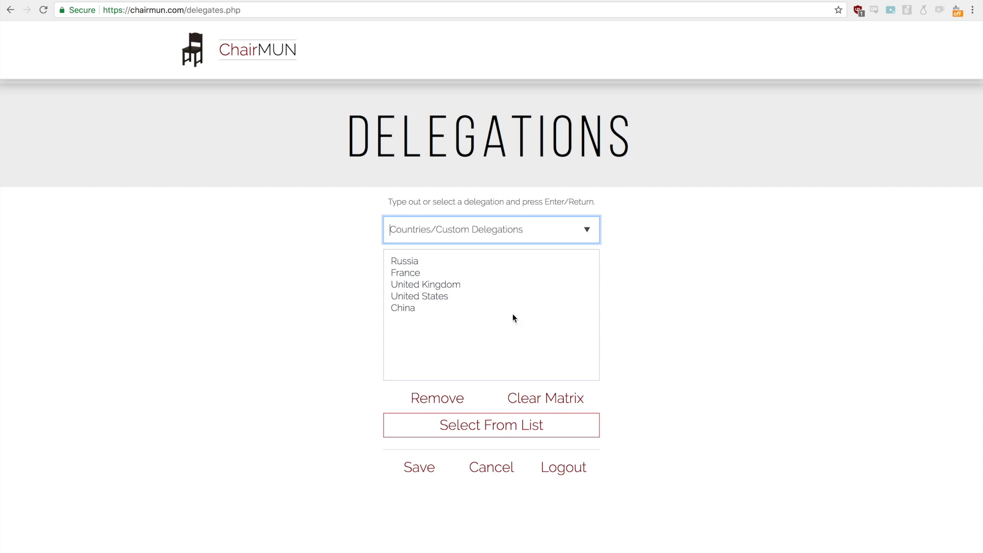
{"action": "left_click", "coordinate": [514, 425]}
Step: Pick Canada, Nepal and Netherlands from the country list, then close the list
{"action": "scroll", "coordinate": [436, 150], "scroll_direction": "down", "scroll_amount": 15}
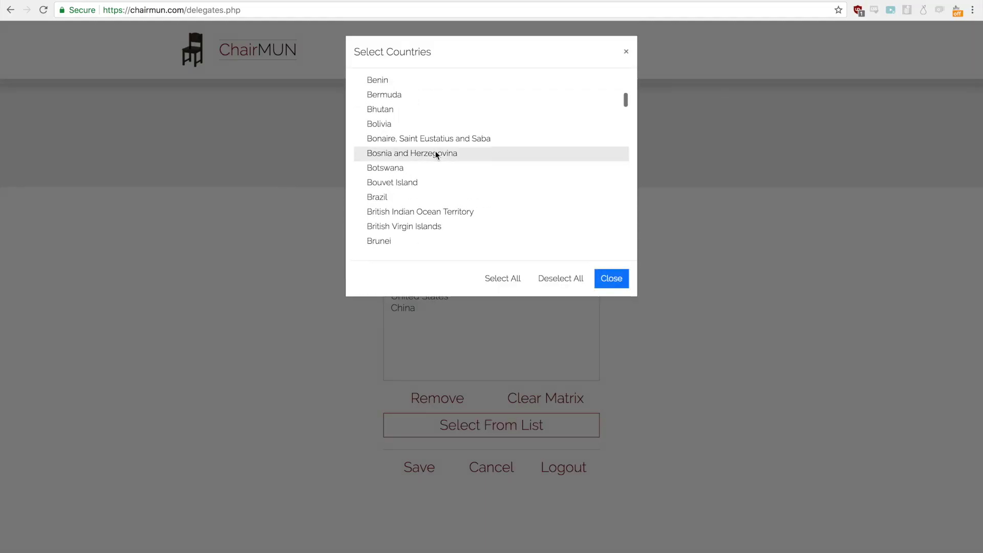
{"action": "scroll", "coordinate": [436, 151], "scroll_direction": "down", "scroll_amount": 8}
{"action": "scroll", "coordinate": [435, 151], "scroll_direction": "up", "scroll_amount": 13}
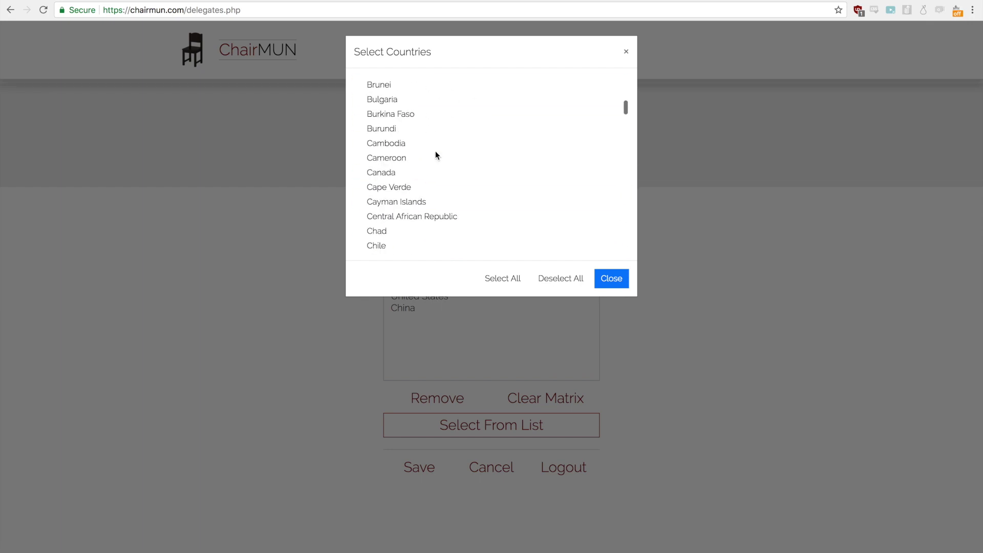
{"action": "scroll", "coordinate": [435, 151], "scroll_direction": "down", "scroll_amount": 2}
{"action": "left_click", "coordinate": [416, 122]}
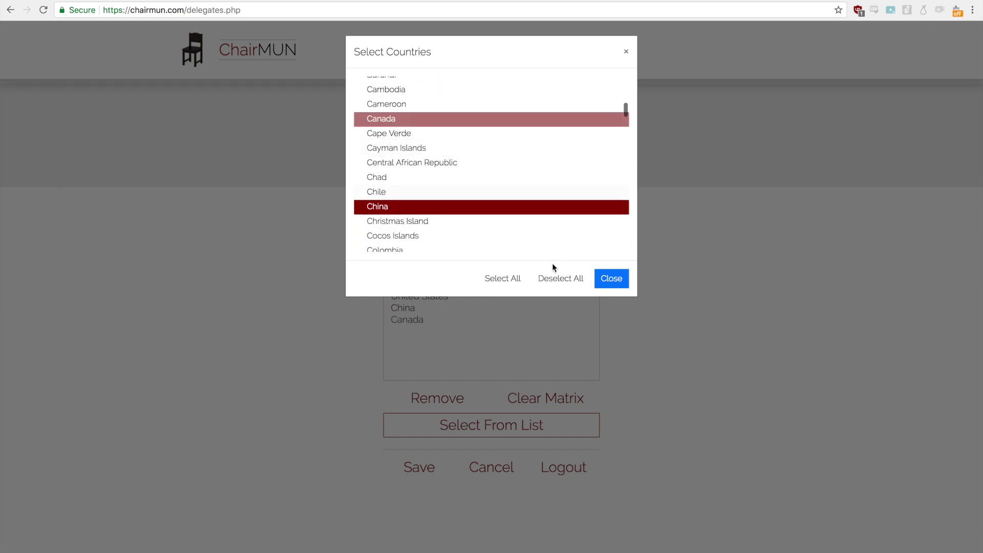
{"action": "scroll", "coordinate": [480, 191], "scroll_direction": "down", "scroll_amount": 20}
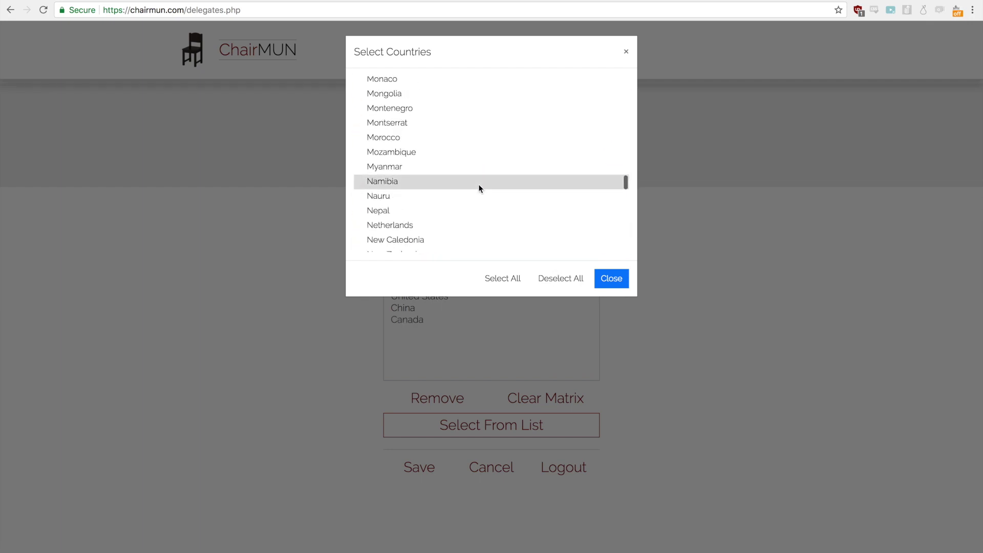
{"action": "left_click", "coordinate": [450, 214]}
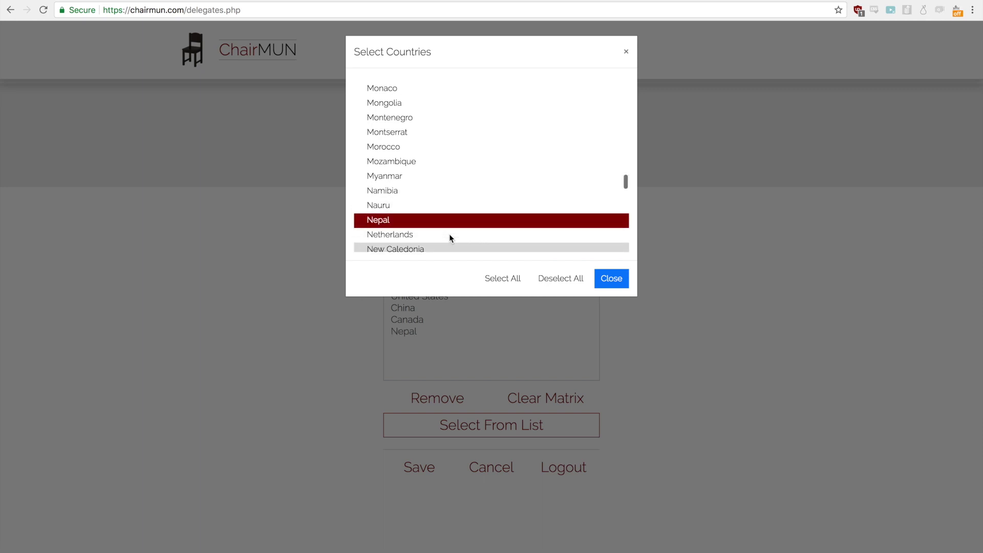
{"action": "left_click", "coordinate": [450, 233]}
{"action": "left_click", "coordinate": [610, 278]}
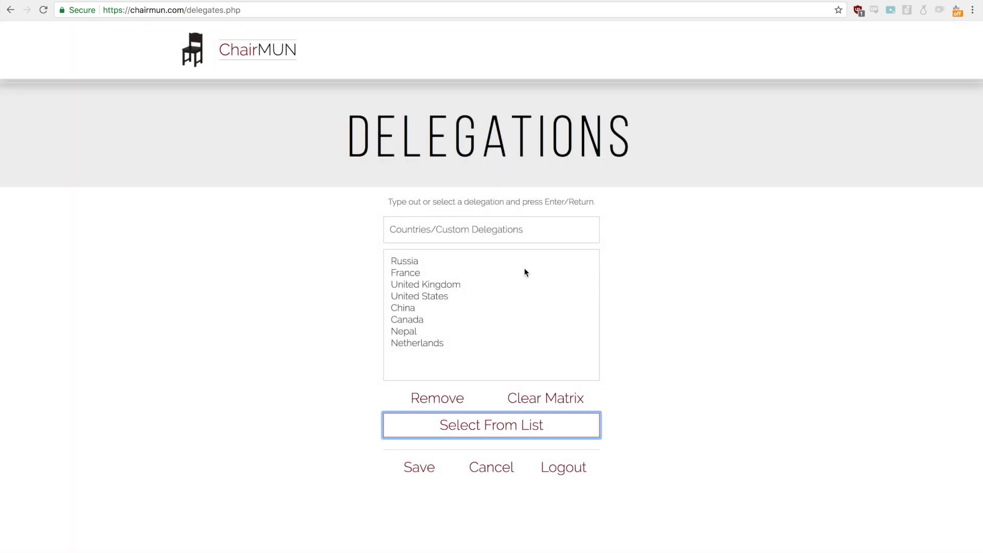
{"action": "left_click", "coordinate": [479, 228]}
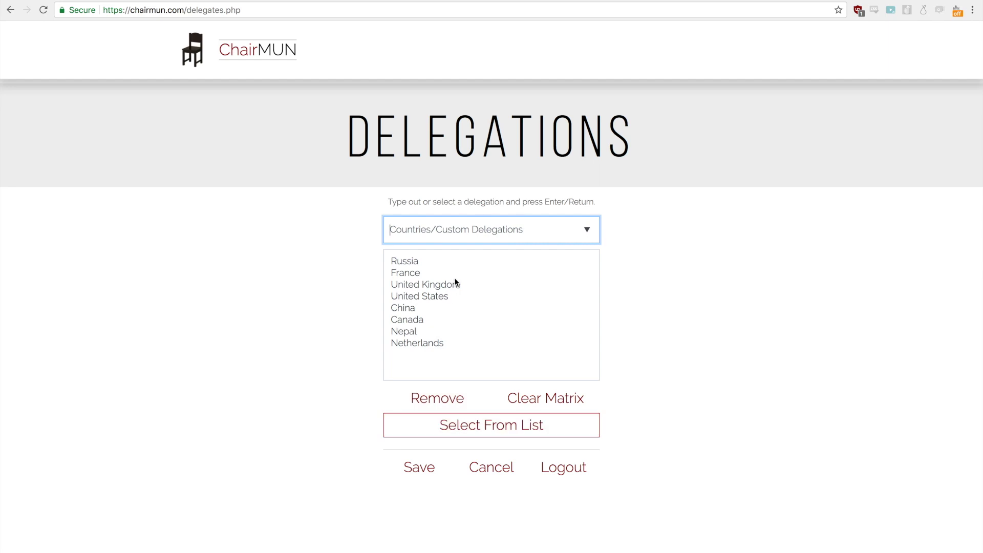
Step: Add an individual delegate's name as a custom delegation and save the delegation list
{"action": "type", "text": "Antino"}
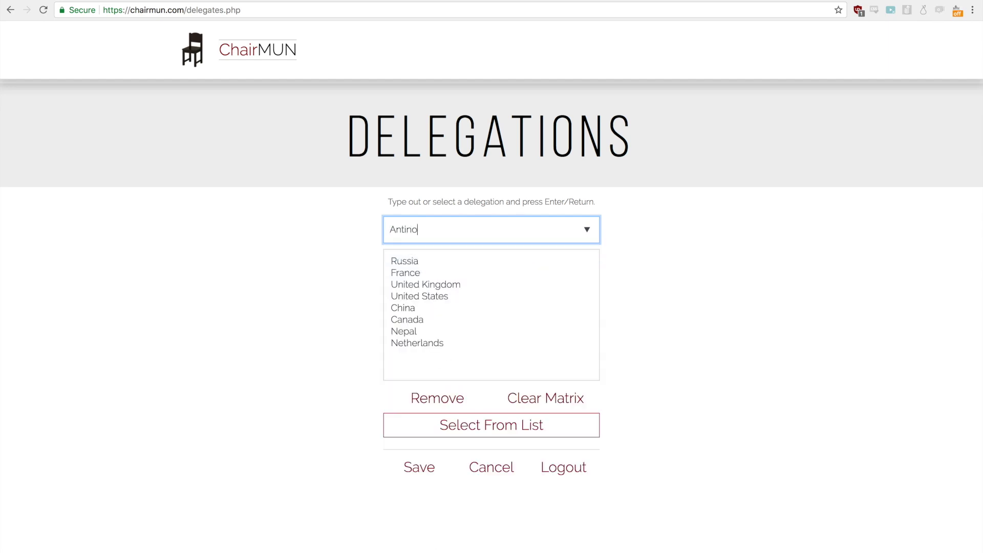
{"action": "key", "text": "BackSpace"}
{"action": "key", "text": "BackSpace"}
{"action": "type", "text": "on"}
{"action": "key", "text": "Return"}
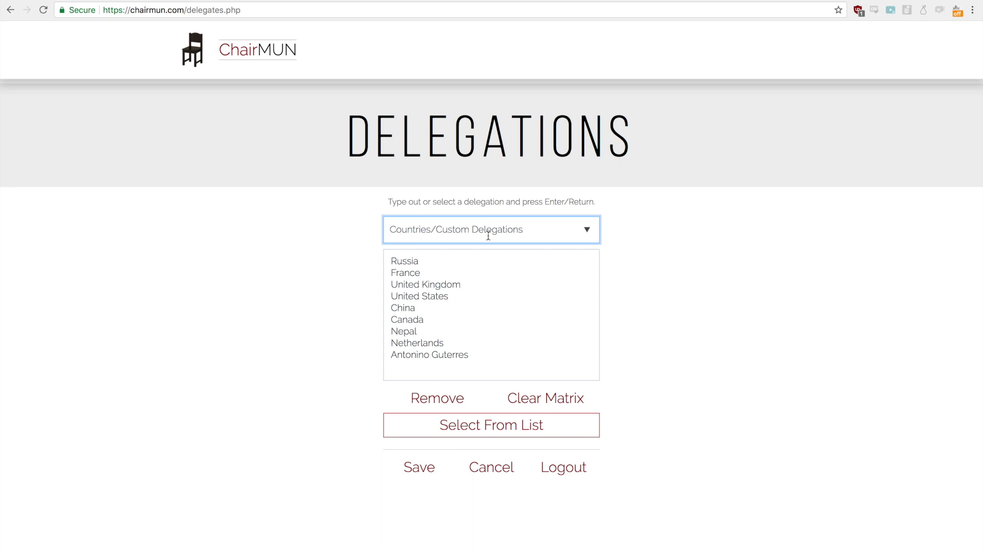
{"action": "left_click", "coordinate": [426, 463]}
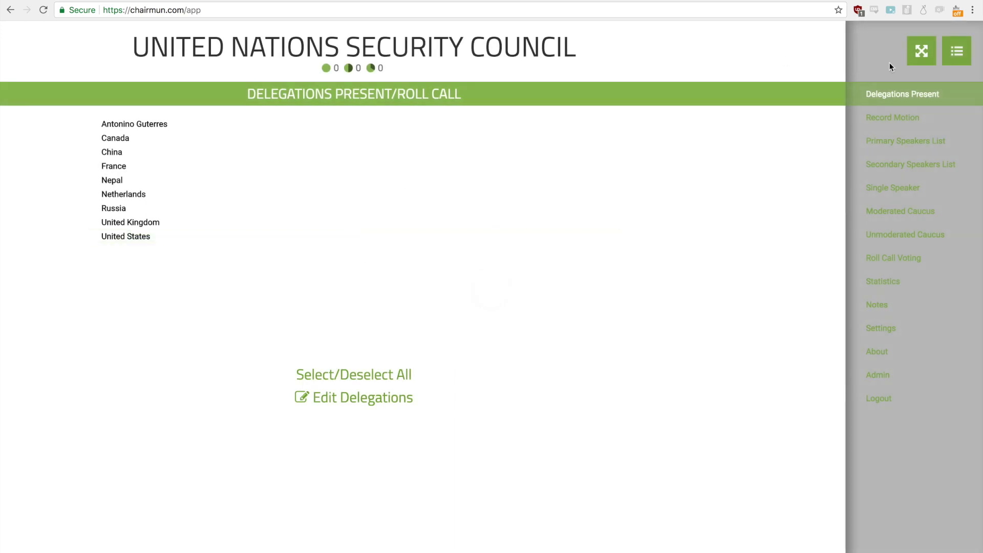
Step: Toggle full screen on and off, then return to the delegation editor
{"action": "left_click", "coordinate": [921, 52]}
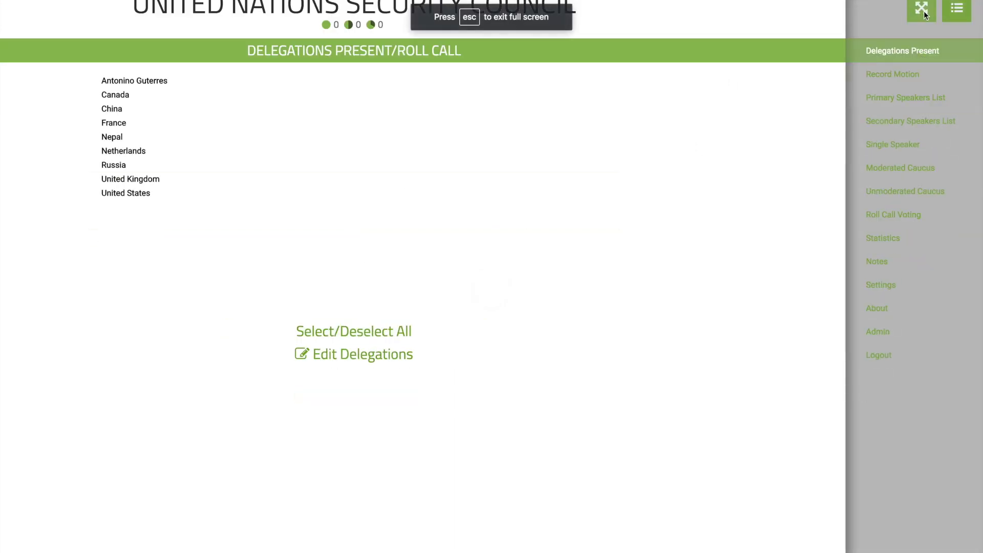
{"action": "left_click", "coordinate": [924, 11]}
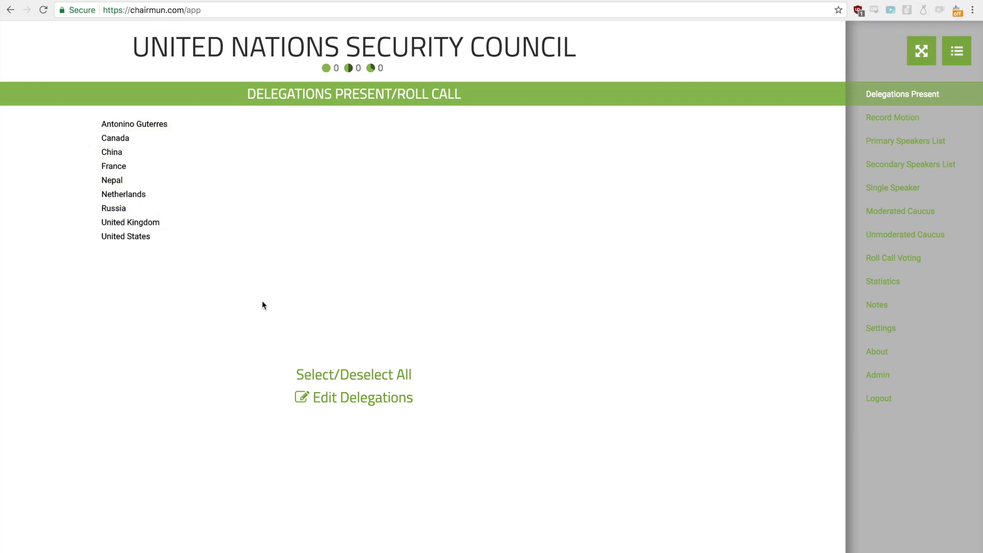
{"action": "left_click", "coordinate": [333, 404]}
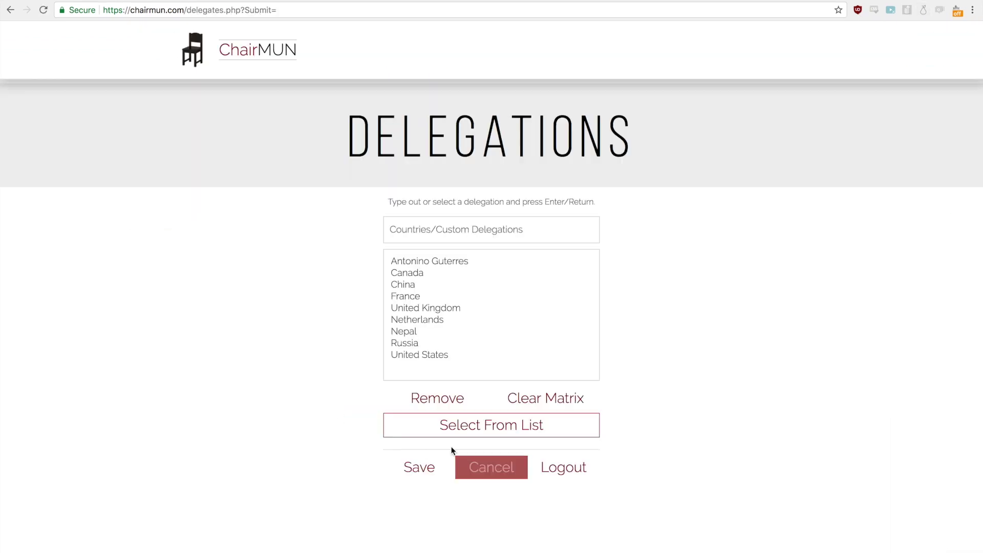
Step: Add Bulgaria from the country list and save the delegations
{"action": "left_click", "coordinate": [453, 432]}
{"action": "scroll", "coordinate": [433, 194], "scroll_direction": "down", "scroll_amount": 2}
{"action": "scroll", "coordinate": [432, 195], "scroll_direction": "down", "scroll_amount": 10}
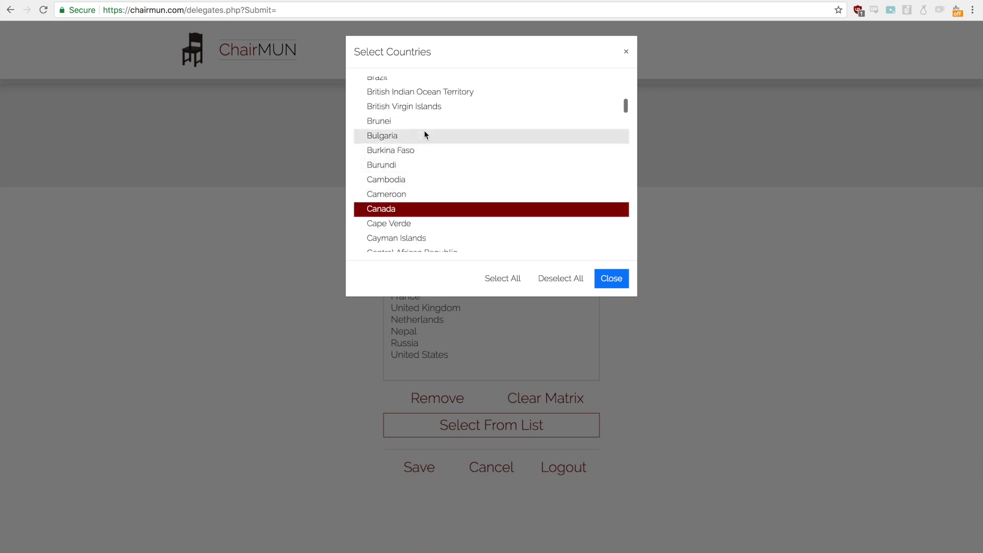
{"action": "left_click", "coordinate": [416, 136]}
{"action": "left_click", "coordinate": [609, 276]}
{"action": "left_click", "coordinate": [444, 459]}
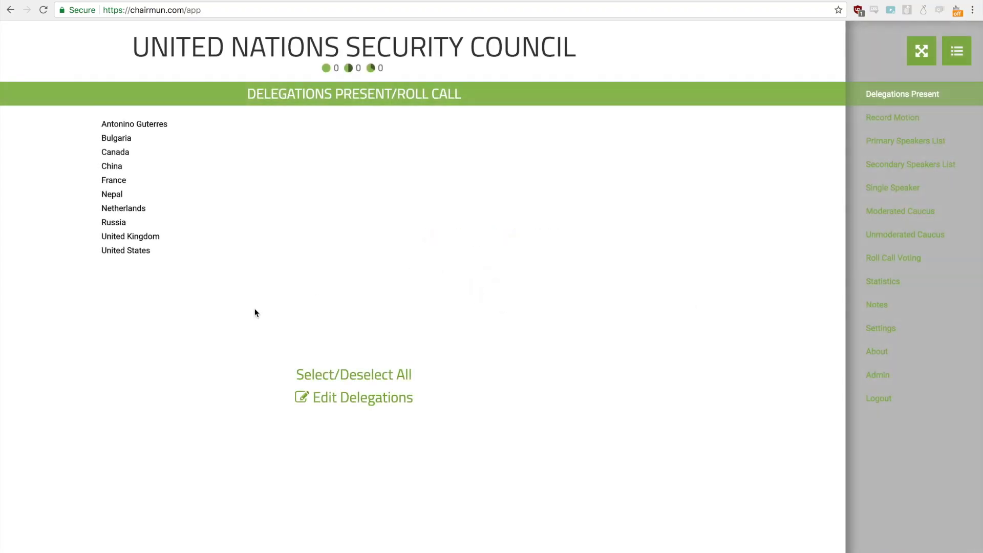
{"action": "left_click", "coordinate": [254, 310]}
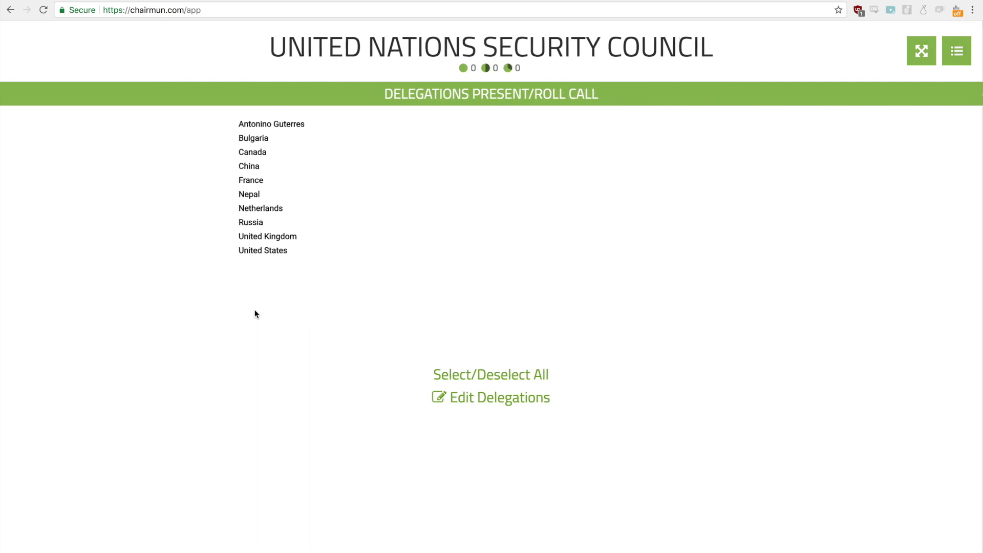
Step: Mark the custom delegate, Canada, China, France, Netherlands, Russia and United Kingdom present
{"action": "left_click", "coordinate": [322, 123]}
{"action": "left_click", "coordinate": [316, 152]}
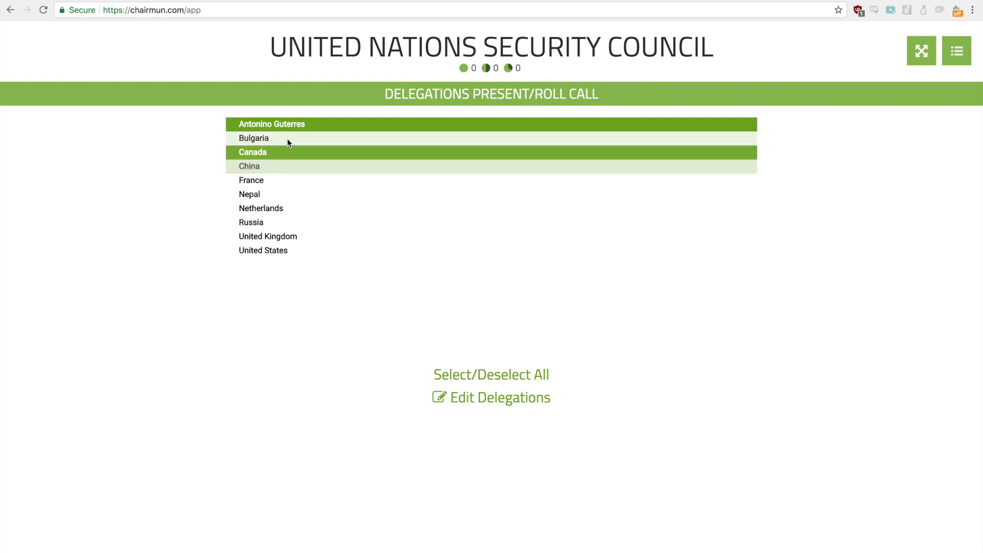
{"action": "left_click", "coordinate": [285, 169]}
{"action": "left_click", "coordinate": [288, 185]}
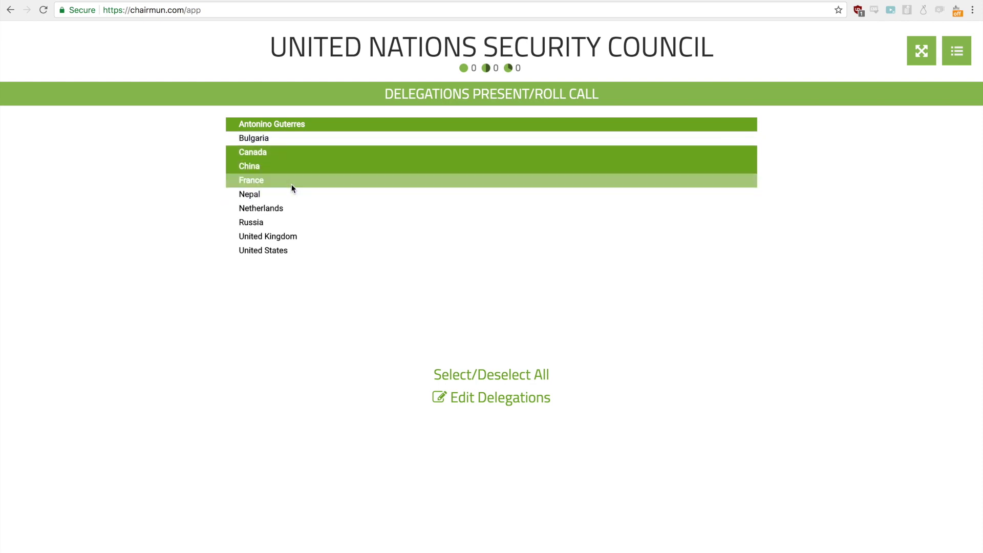
{"action": "left_click", "coordinate": [304, 200]}
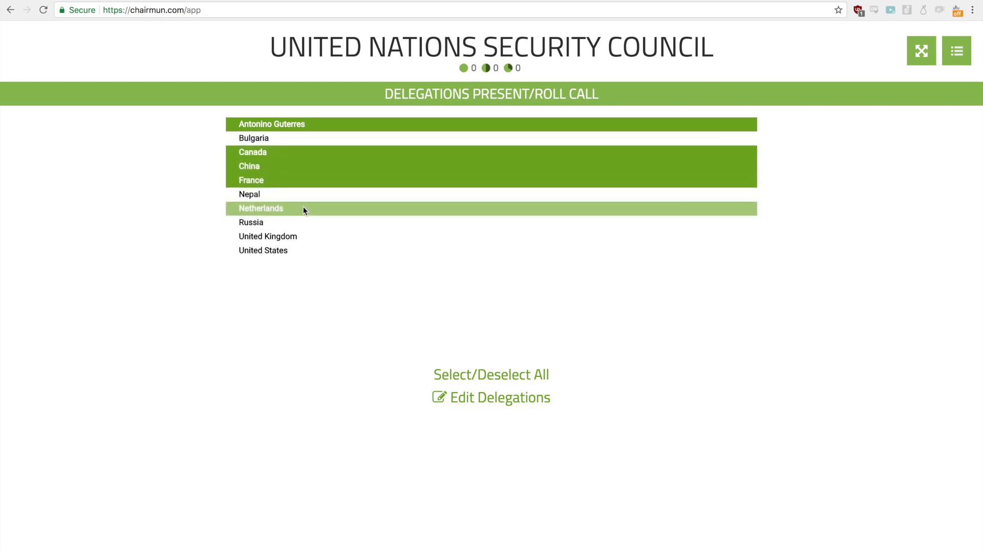
{"action": "left_click", "coordinate": [303, 208]}
{"action": "left_click", "coordinate": [302, 224]}
{"action": "left_click", "coordinate": [304, 236]}
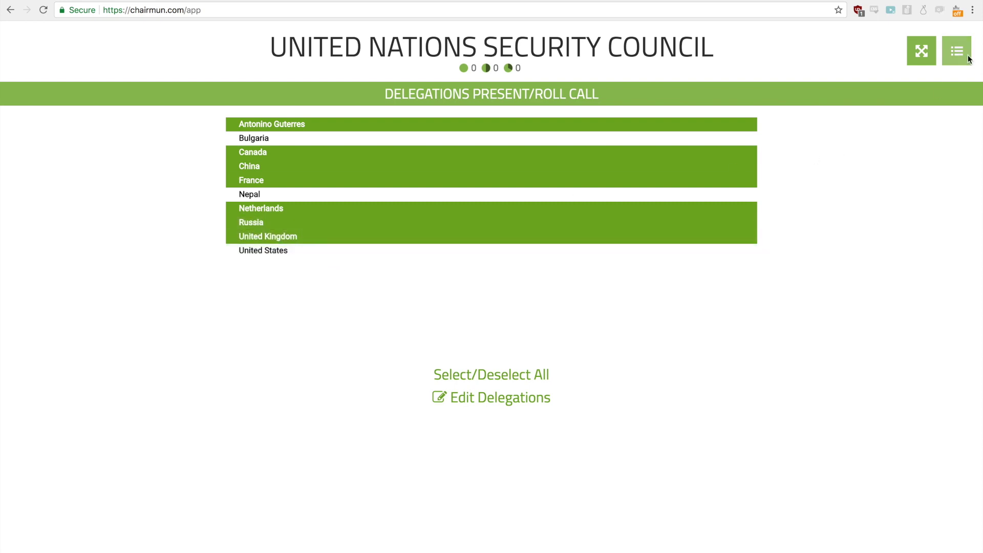
{"action": "left_click", "coordinate": [957, 51]}
Step: Add Canada, France, Netherlands and Russia to the primary speakers list, moving Russia to the top
{"action": "left_click", "coordinate": [944, 139]}
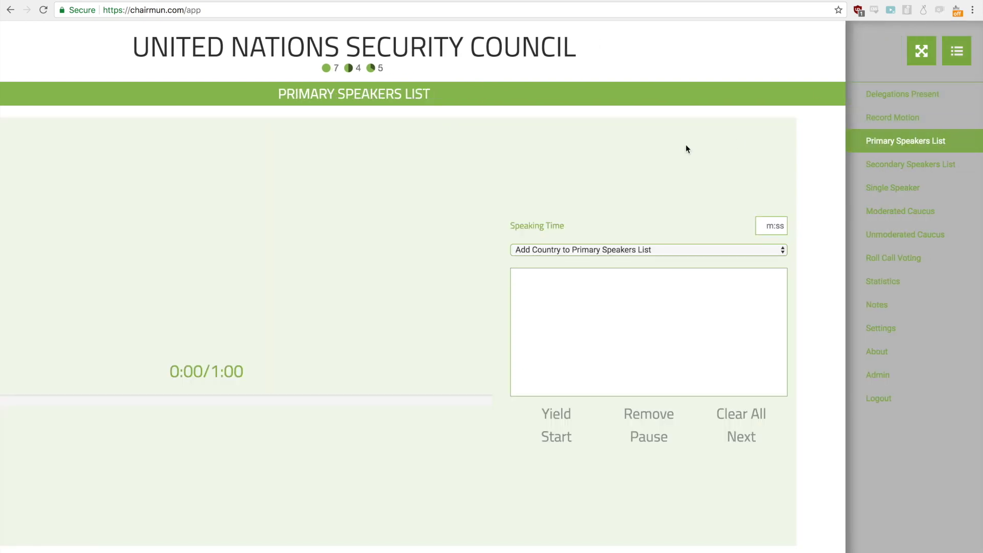
{"action": "left_click", "coordinate": [735, 253]}
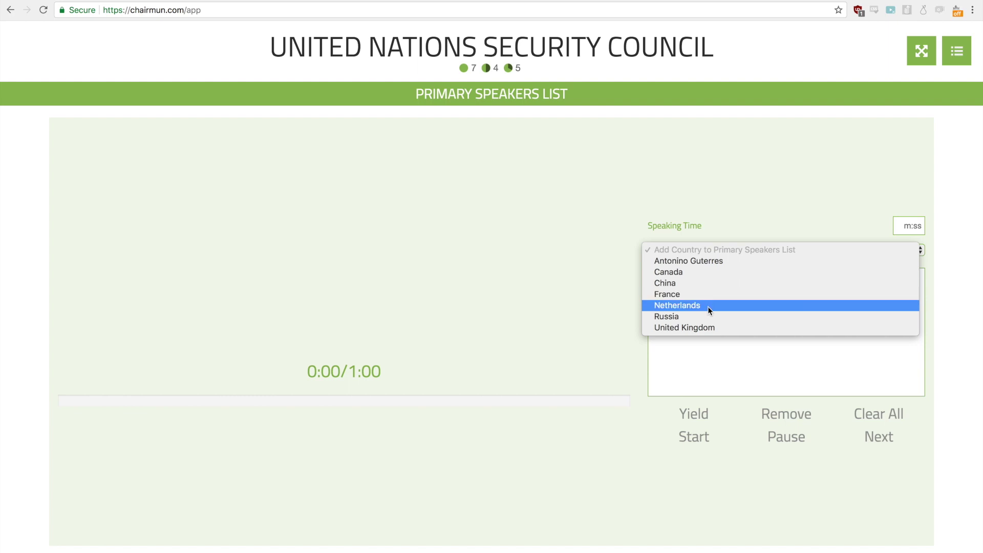
{"action": "left_click", "coordinate": [704, 270]}
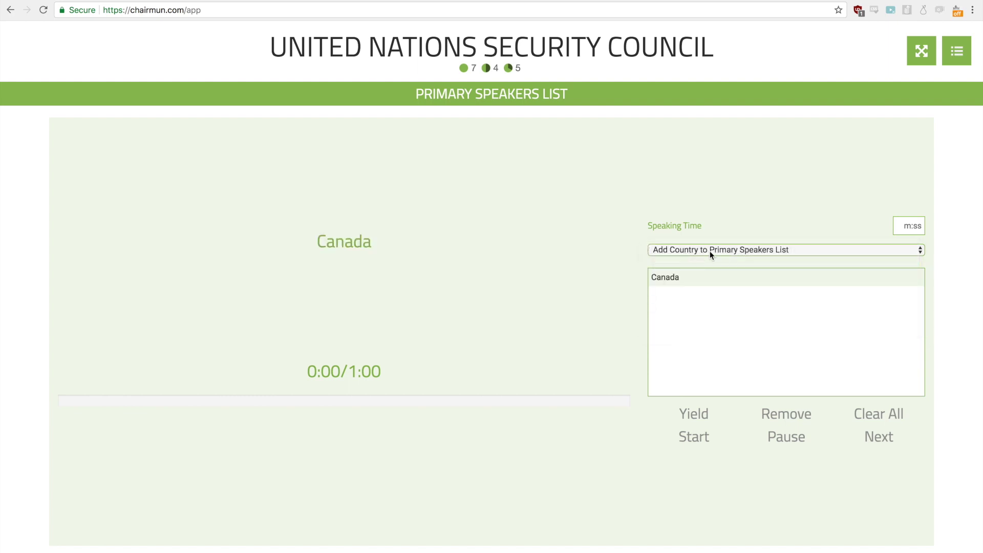
{"action": "left_click", "coordinate": [710, 251]}
{"action": "left_click", "coordinate": [705, 294]}
{"action": "left_click", "coordinate": [705, 250]}
{"action": "left_click", "coordinate": [699, 305]}
{"action": "left_click", "coordinate": [690, 252]}
{"action": "left_click", "coordinate": [683, 316]}
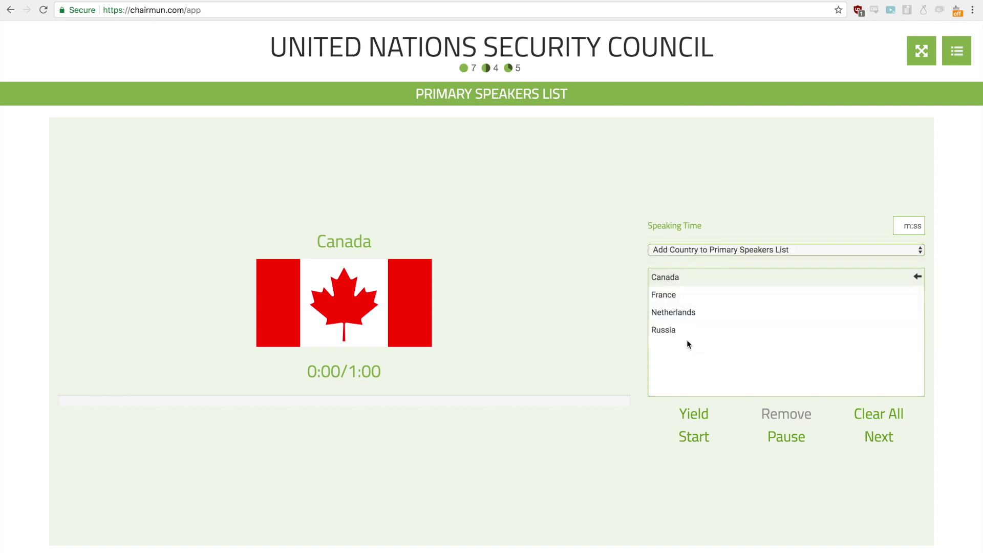
{"action": "left_click_drag", "start_coordinate": [667, 332], "coordinate": [679, 283]}
Step: Time Russia then Canada, yield Canada's remaining time to Russia, pause, and go to the secondary list
{"action": "left_click", "coordinate": [709, 443]}
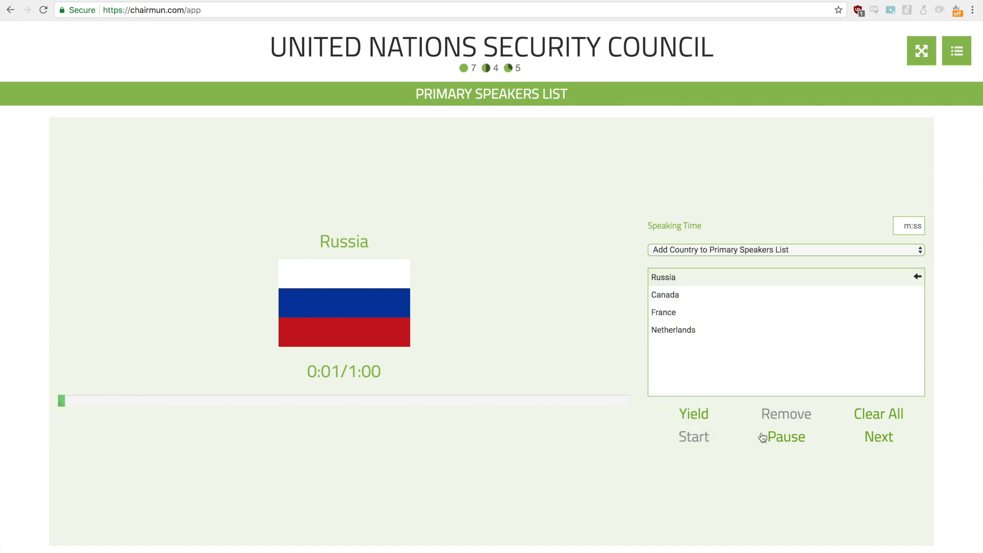
{"action": "left_click", "coordinate": [897, 438]}
{"action": "left_click", "coordinate": [705, 423]}
{"action": "left_click", "coordinate": [726, 444]}
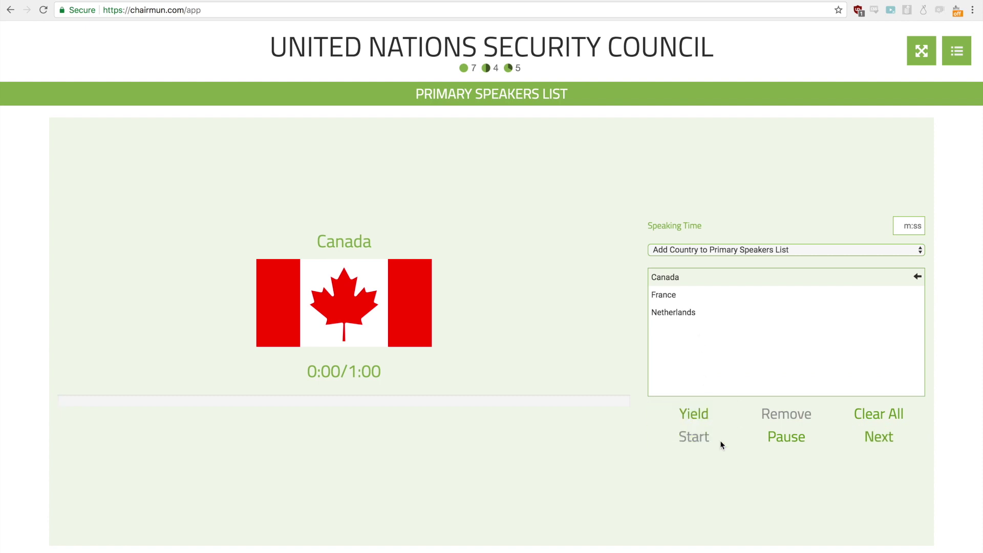
{"action": "left_click", "coordinate": [702, 417]}
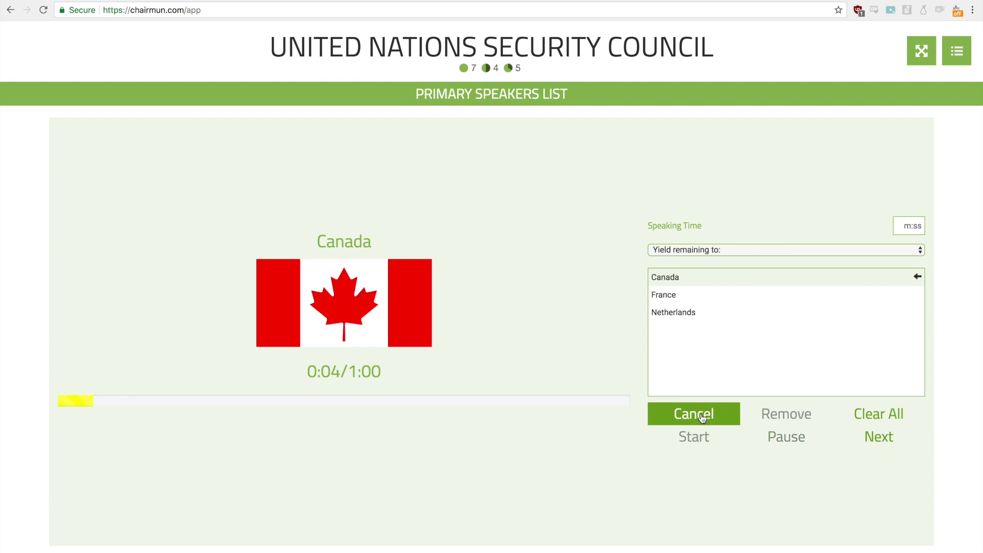
{"action": "left_click", "coordinate": [695, 250]}
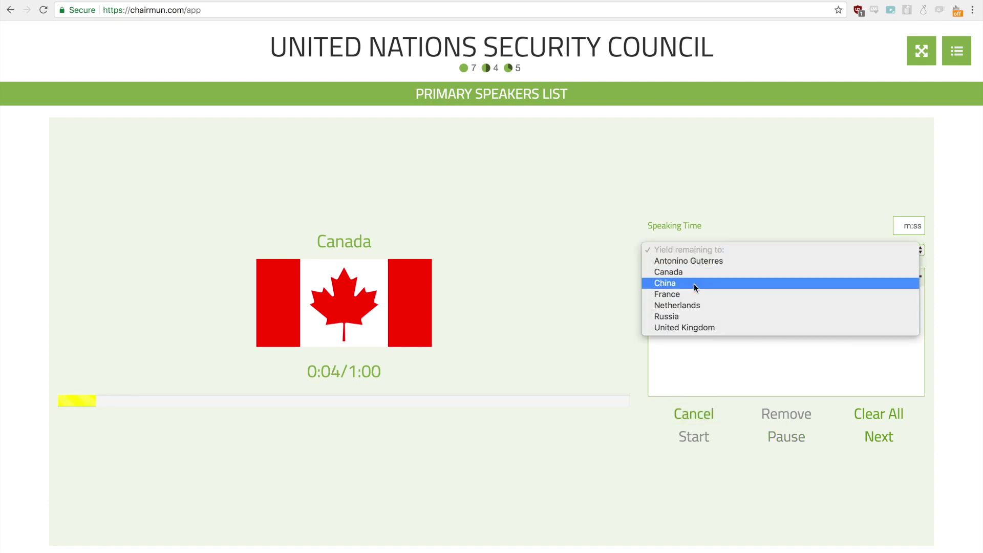
{"action": "left_click", "coordinate": [697, 316]}
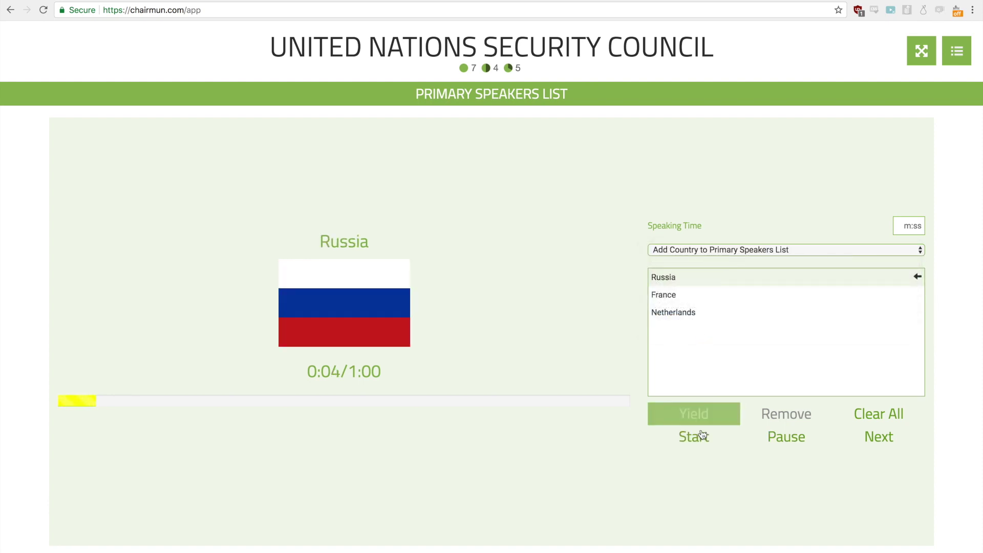
{"action": "left_click", "coordinate": [701, 438]}
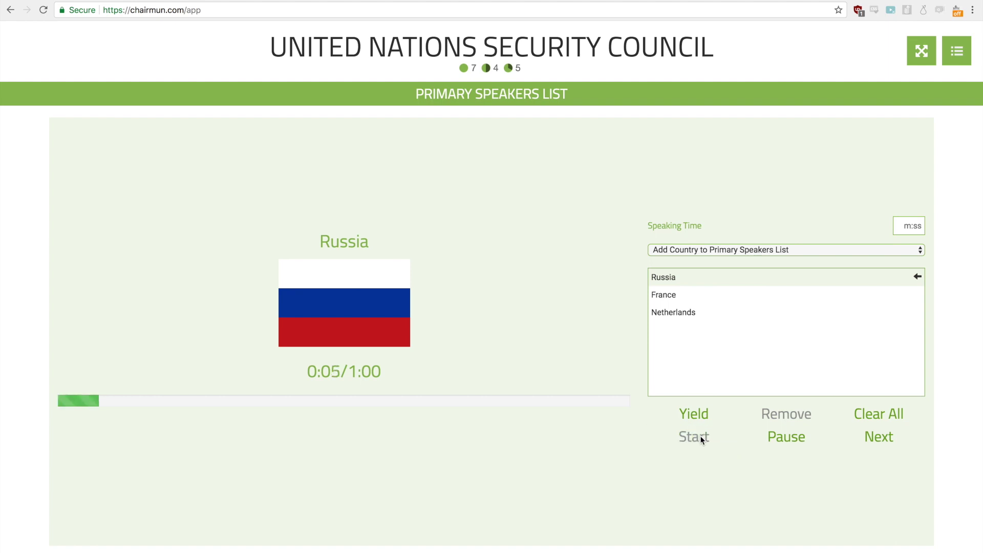
{"action": "left_click", "coordinate": [812, 431]}
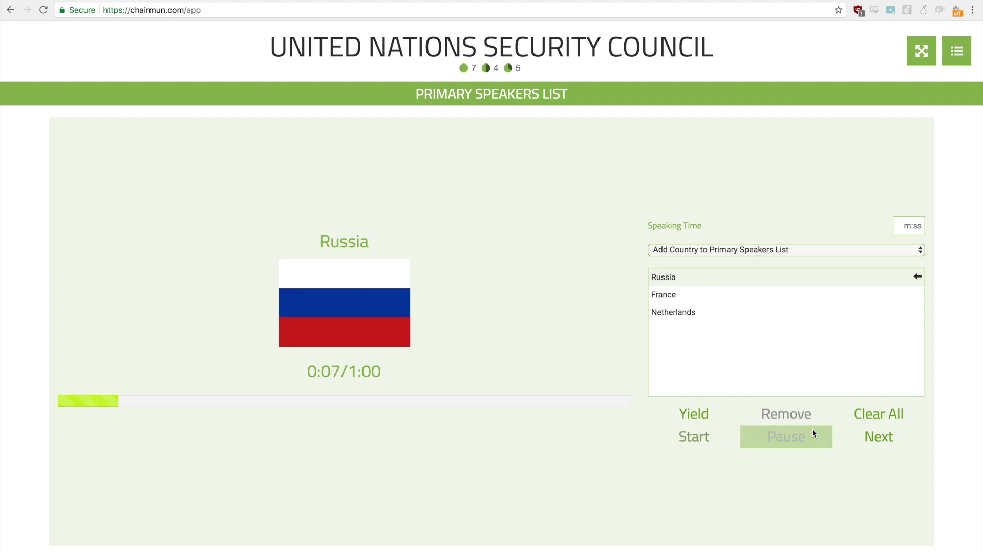
{"action": "left_click", "coordinate": [957, 50]}
{"action": "left_click", "coordinate": [925, 164]}
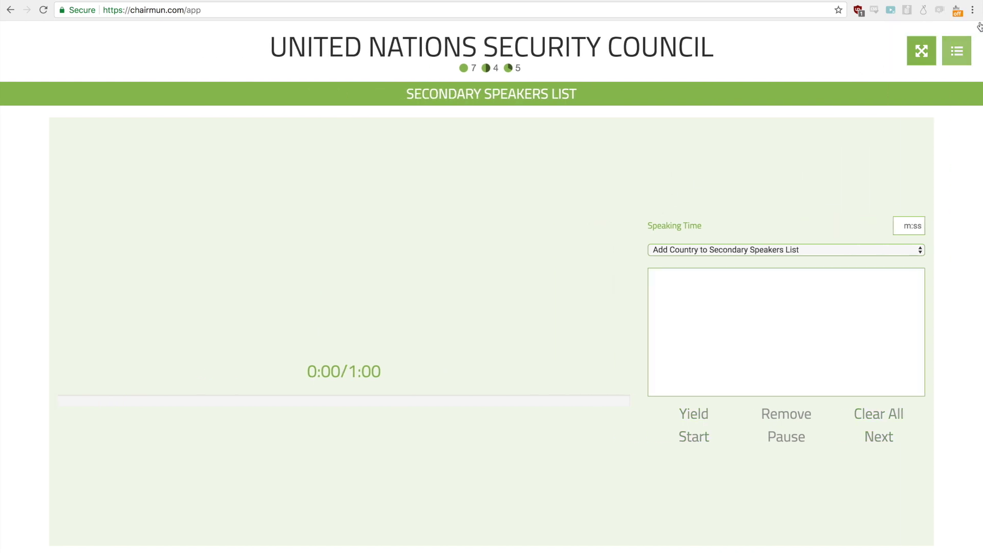
Step: On the single speaker page, select China, Netherlands, France, then the UN-emblem delegate
{"action": "left_click", "coordinate": [964, 62]}
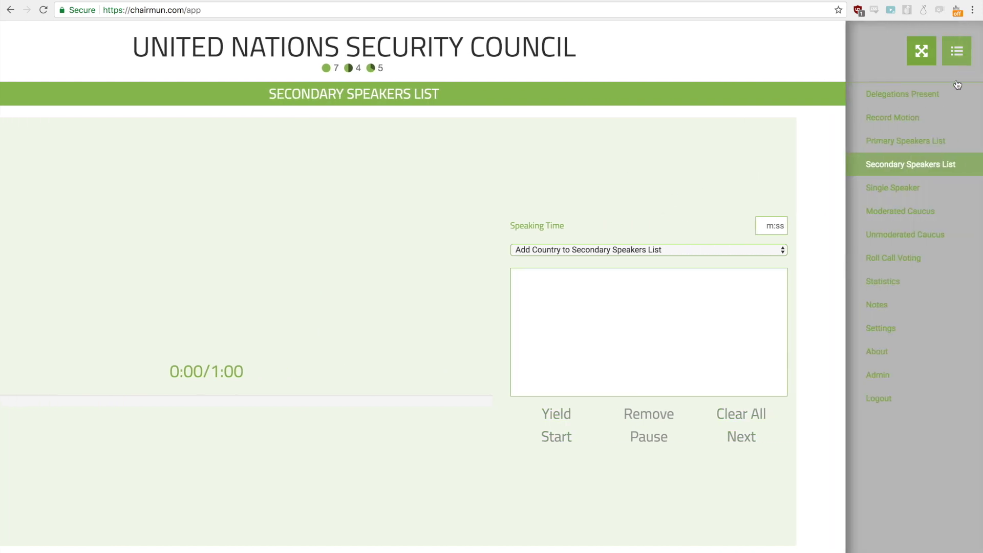
{"action": "left_click", "coordinate": [909, 195]}
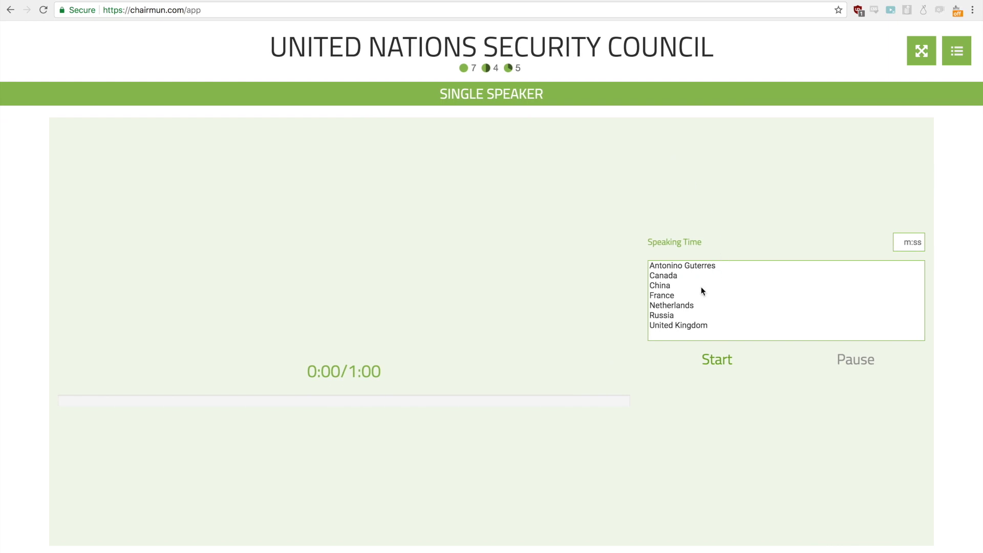
{"action": "left_click", "coordinate": [703, 287]}
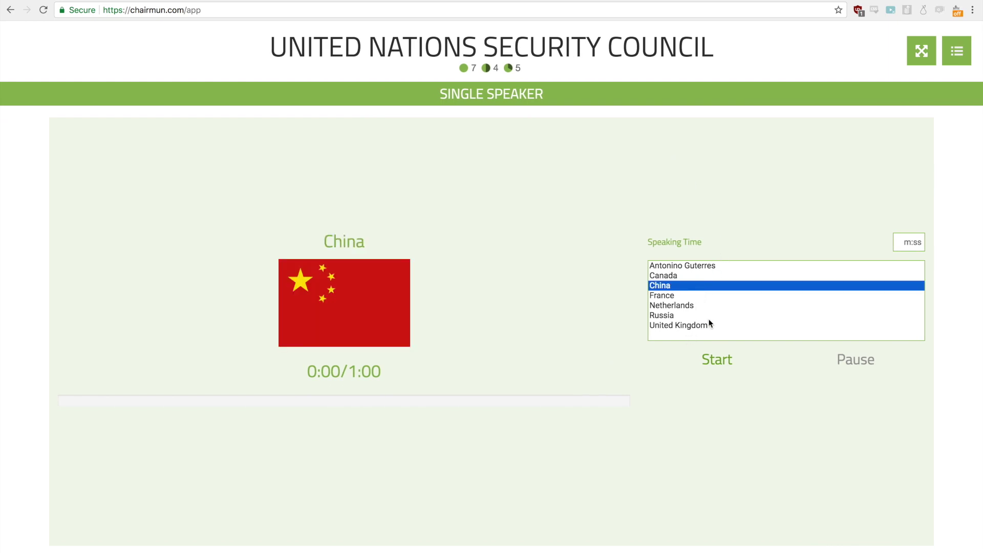
{"action": "left_click", "coordinate": [668, 306]}
{"action": "left_click", "coordinate": [673, 295]}
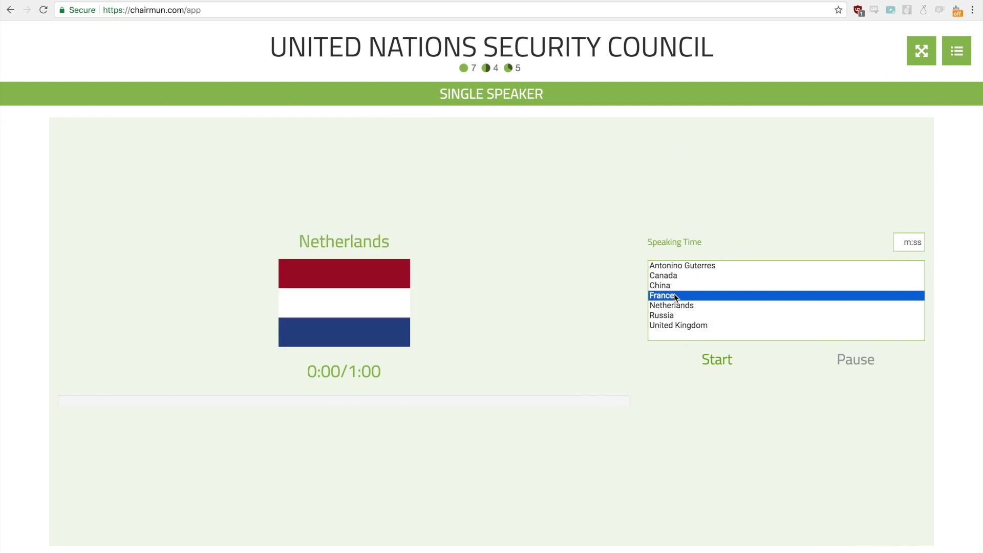
{"action": "left_click", "coordinate": [672, 264]}
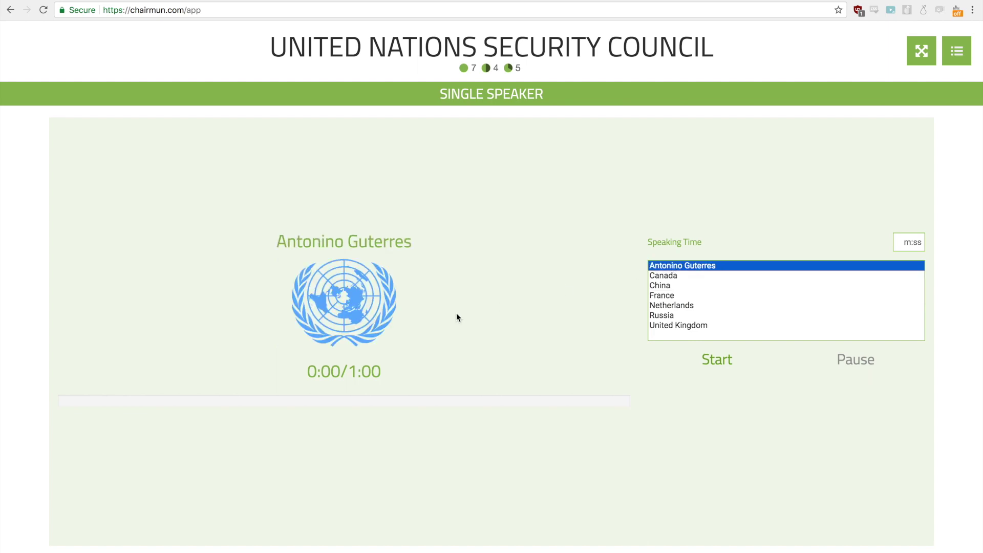
{"action": "left_click_drag", "start_coordinate": [309, 308], "coordinate": [379, 300]}
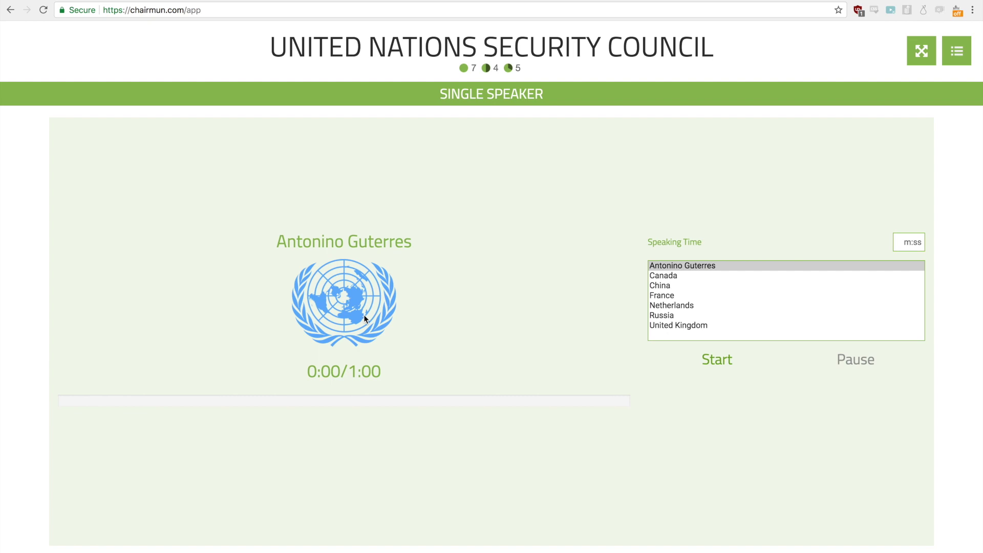
Step: Copy the portrait photo's image address and bring up the UN-emblem delegation's image upload in Admin
{"action": "left_click", "coordinate": [962, 59]}
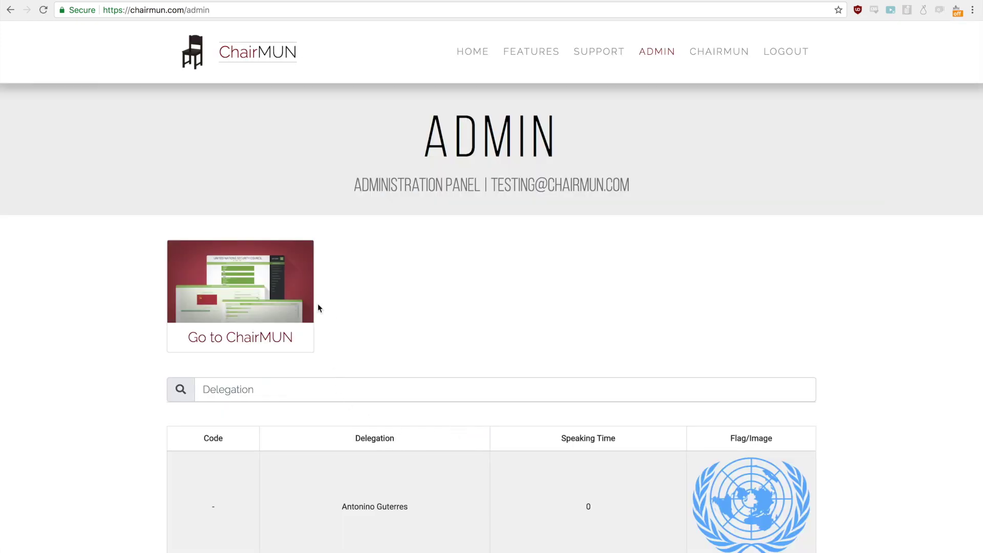
{"action": "scroll", "coordinate": [332, 399], "scroll_direction": "down", "scroll_amount": 10}
{"action": "scroll", "coordinate": [335, 400], "scroll_direction": "up", "scroll_amount": 5}
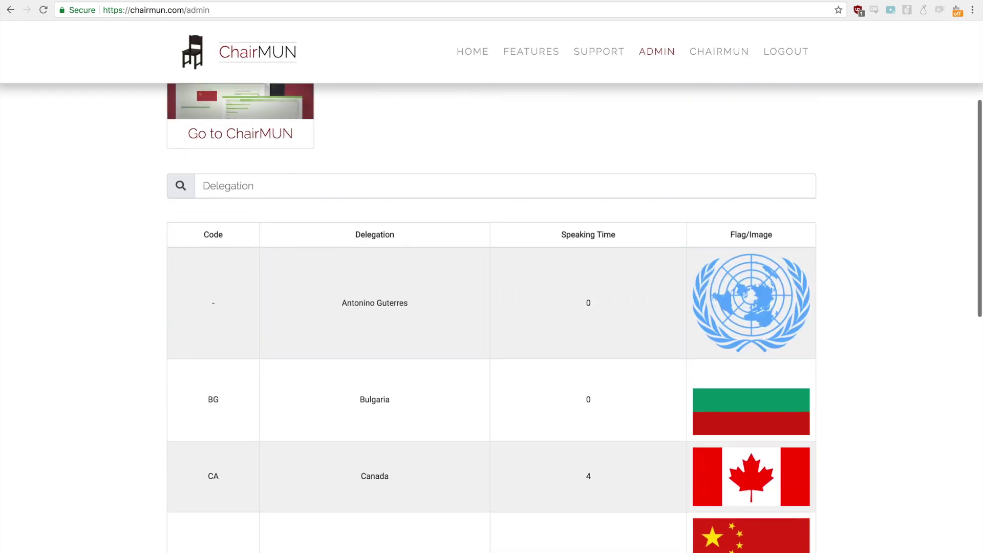
{"action": "left_click", "coordinate": [212, 1]}
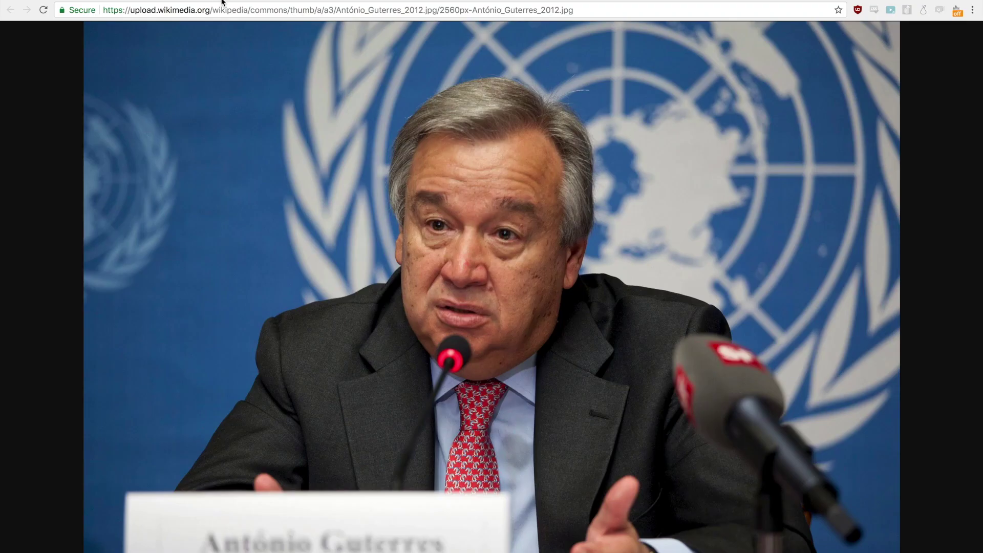
{"action": "left_click", "coordinate": [275, 10]}
{"action": "right_click", "coordinate": [281, 104]}
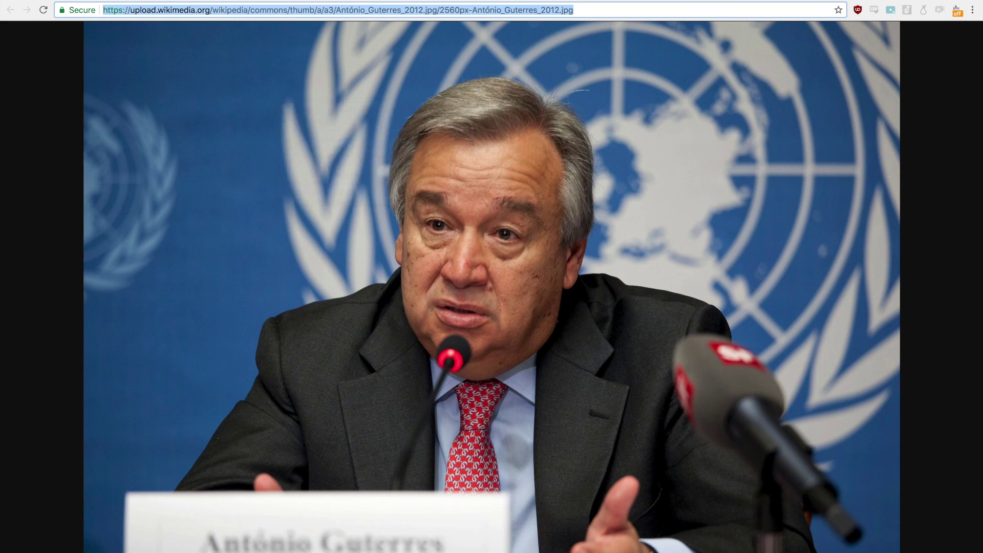
{"action": "key", "text": "ctrl+shift+Tab"}
{"action": "left_click", "coordinate": [797, 314]}
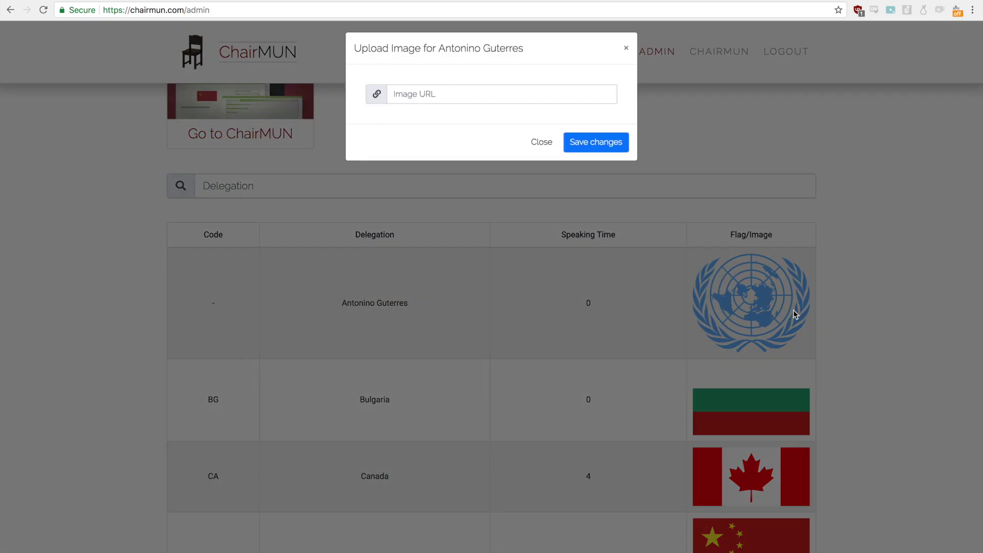
Step: Paste the copied portrait address into the delegate's Image URL field and save the change
{"action": "left_click", "coordinate": [463, 92]}
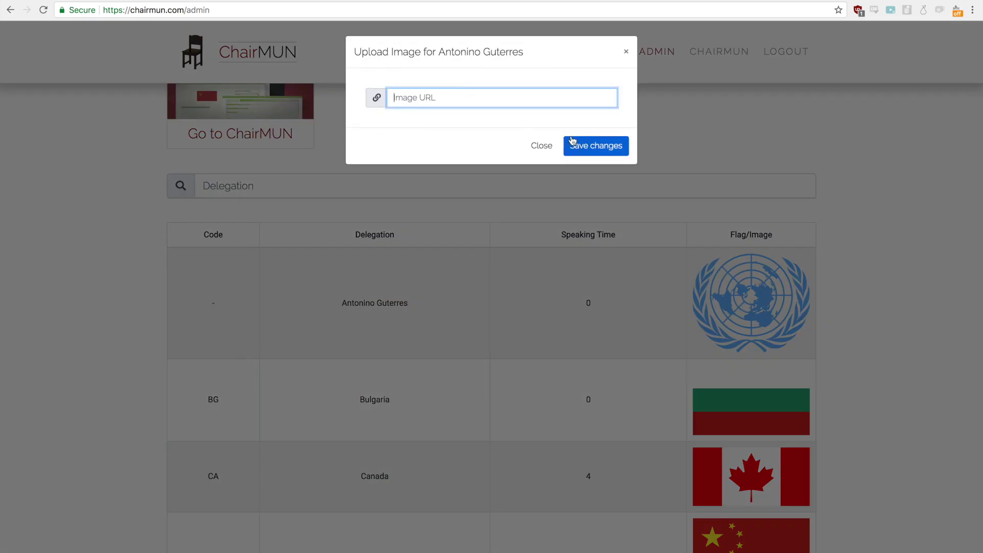
{"action": "key", "text": "super+v"}
{"action": "left_click", "coordinate": [592, 152]}
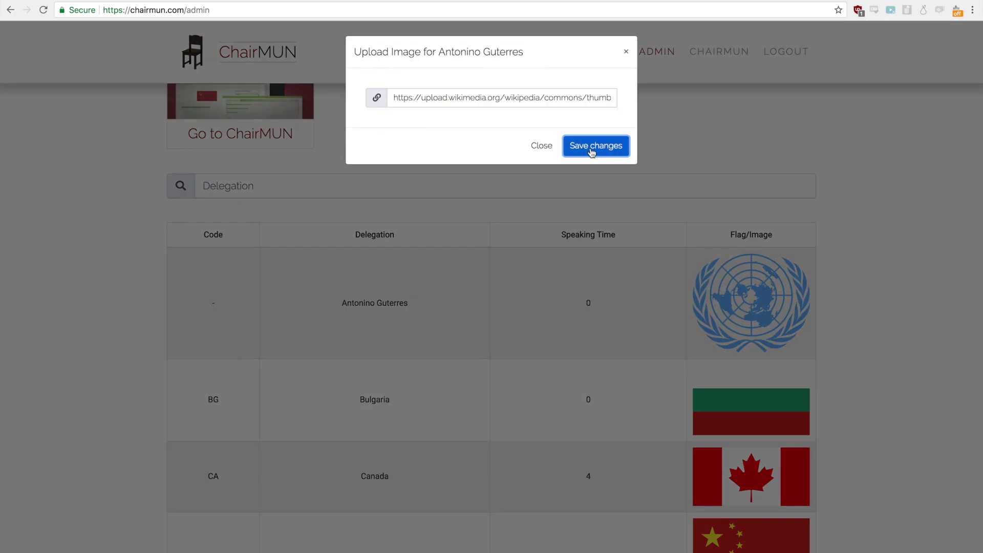
{"action": "scroll", "coordinate": [730, 299], "scroll_direction": "down", "scroll_amount": 5}
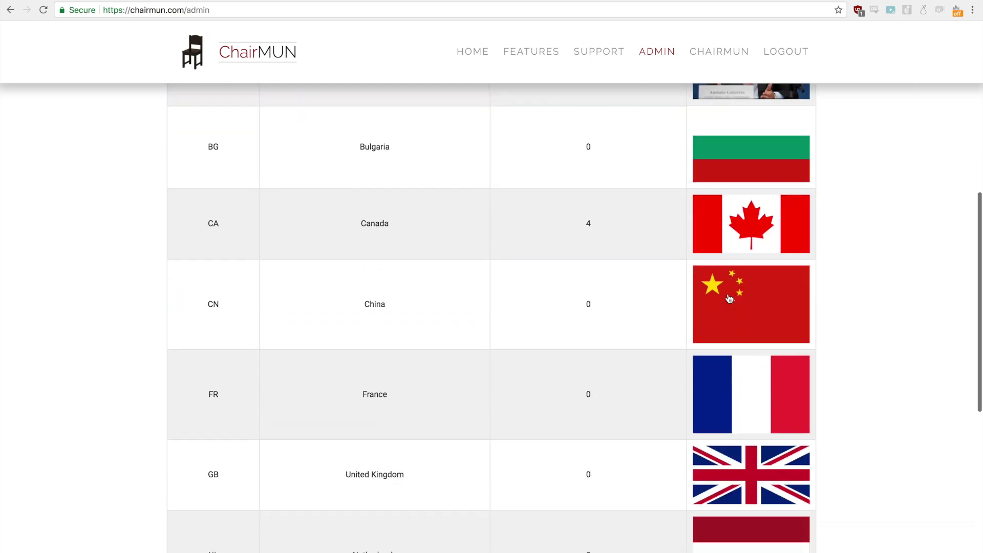
{"action": "scroll", "coordinate": [729, 299], "scroll_direction": "up", "scroll_amount": 9}
{"action": "left_click", "coordinate": [281, 335]}
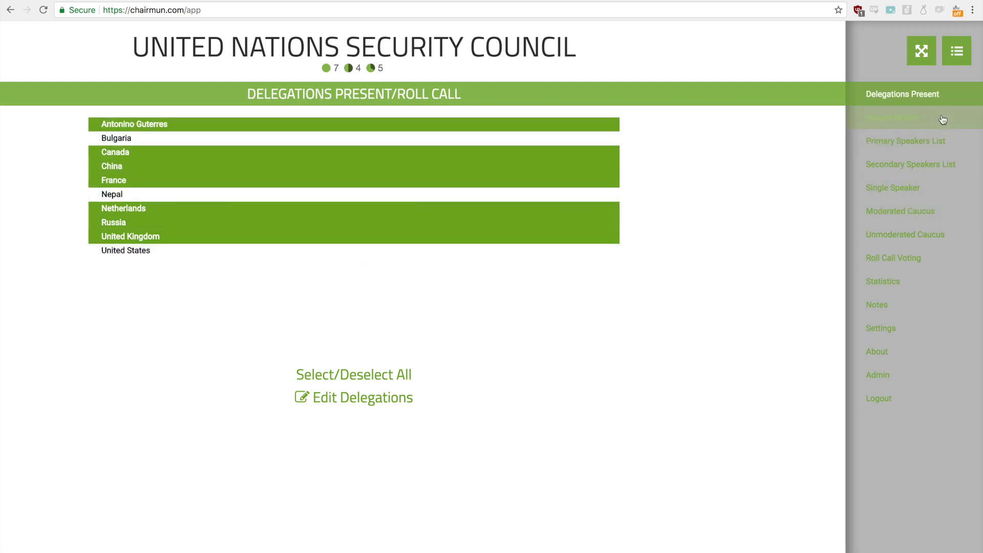
Step: In Single Speaker, check the first delegation's new photo, then make China the current speaker
{"action": "left_click", "coordinate": [900, 188]}
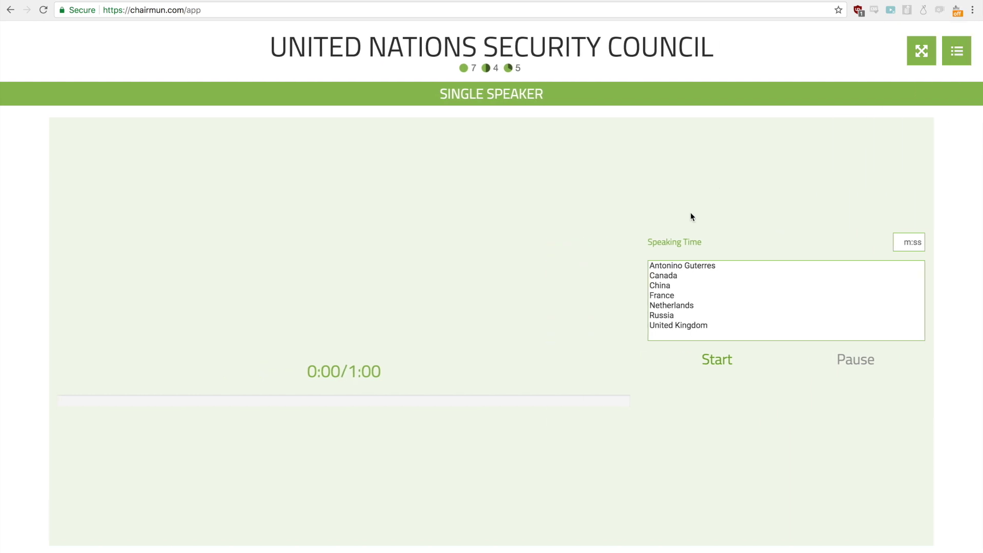
{"action": "left_click", "coordinate": [699, 265]}
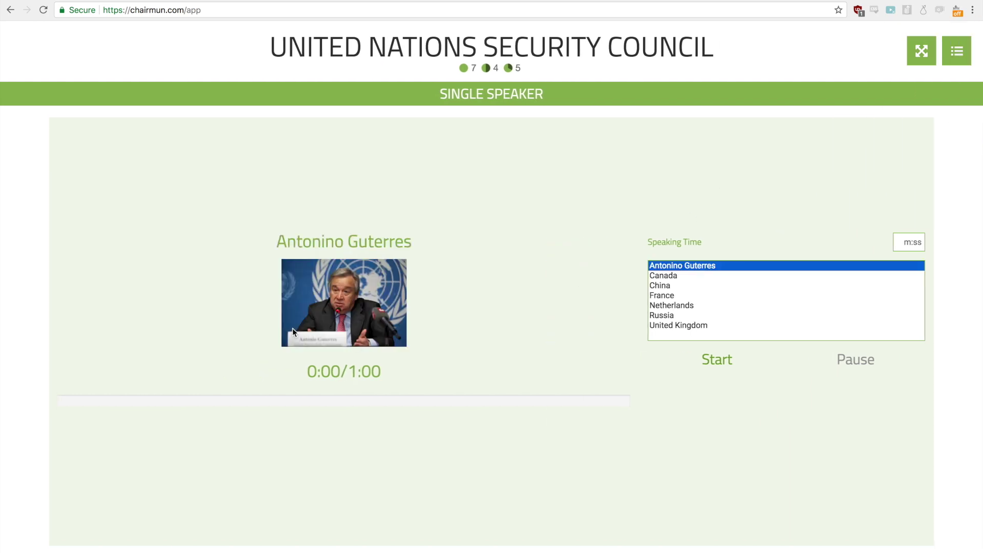
{"action": "left_click", "coordinate": [760, 285]}
{"action": "left_click", "coordinate": [957, 51]}
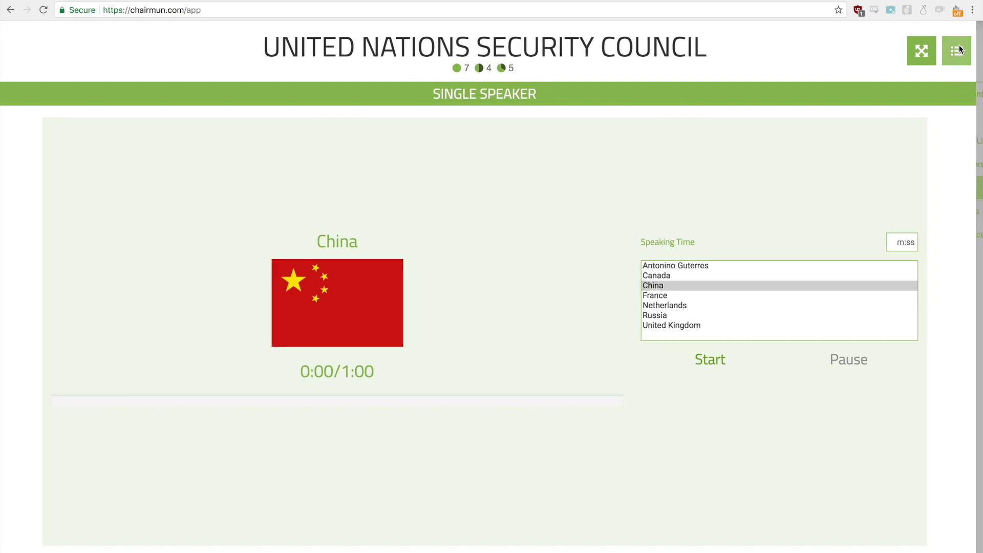
Step: In Moderated Caucus, make Canada the speaker, then start and pause the timers
{"action": "left_click", "coordinate": [896, 210]}
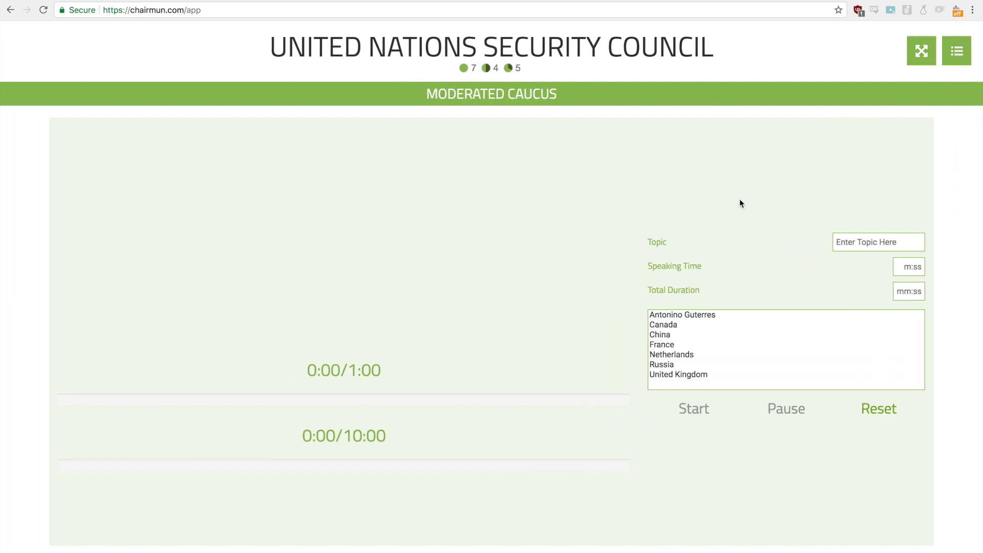
{"action": "left_click", "coordinate": [693, 328]}
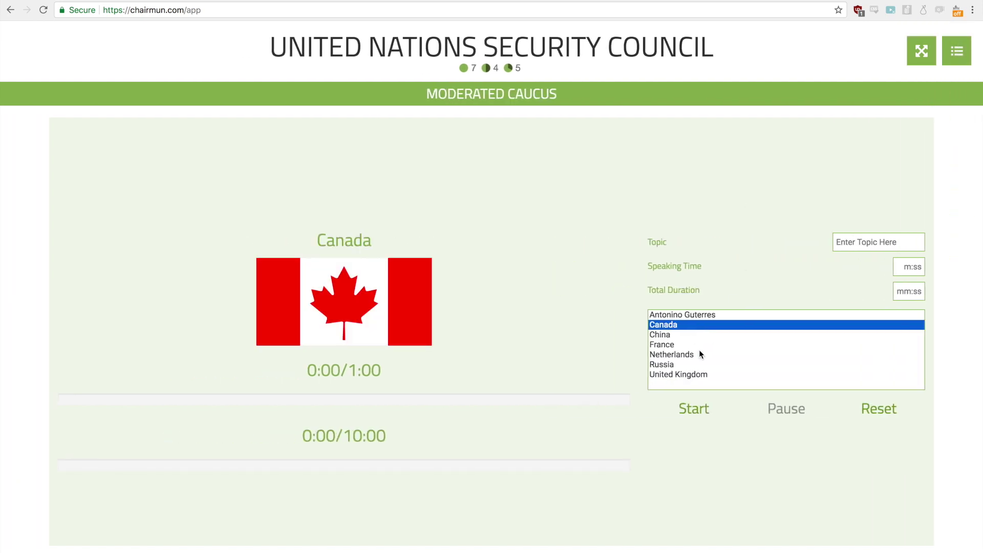
{"action": "left_click", "coordinate": [698, 405]}
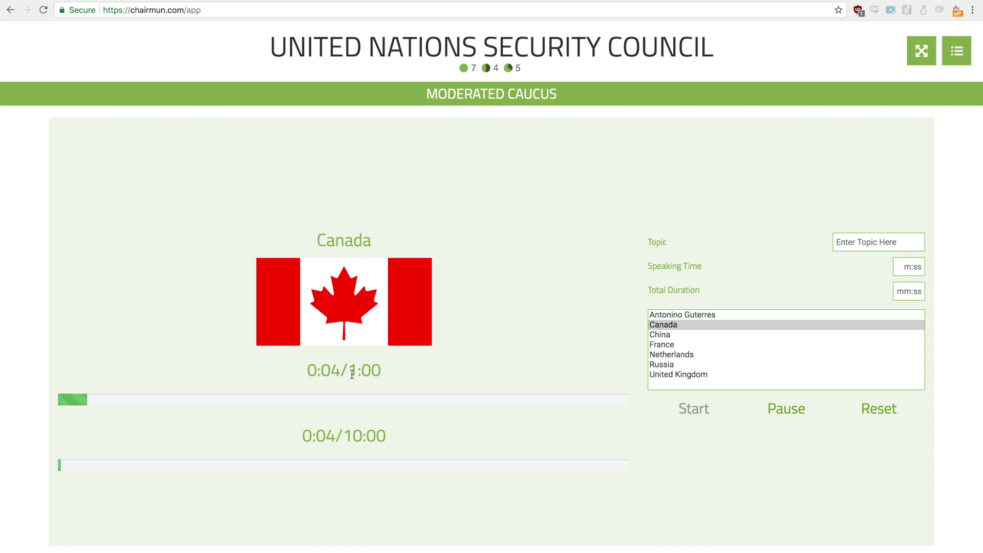
{"action": "left_click", "coordinate": [803, 408]}
Step: Set speaking time to 1:30, total duration to 20:00 and the topic to TOPIC
{"action": "left_click", "coordinate": [904, 267]}
{"action": "type", "text": "130"}
{"action": "key", "text": "Return"}
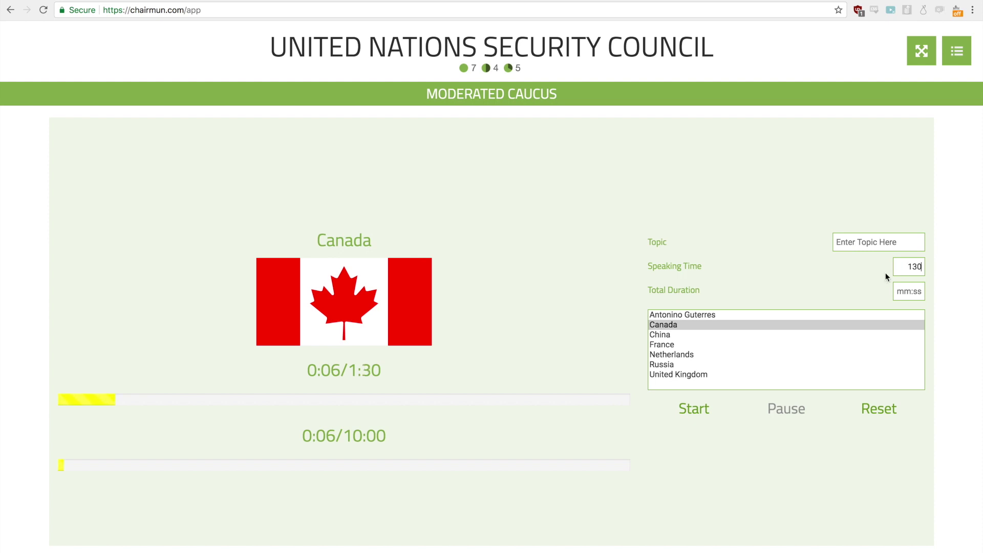
{"action": "left_click", "coordinate": [906, 296]}
{"action": "type", "text": "2000"}
{"action": "key", "text": "Return"}
{"action": "type", "text": "TOPIC"}
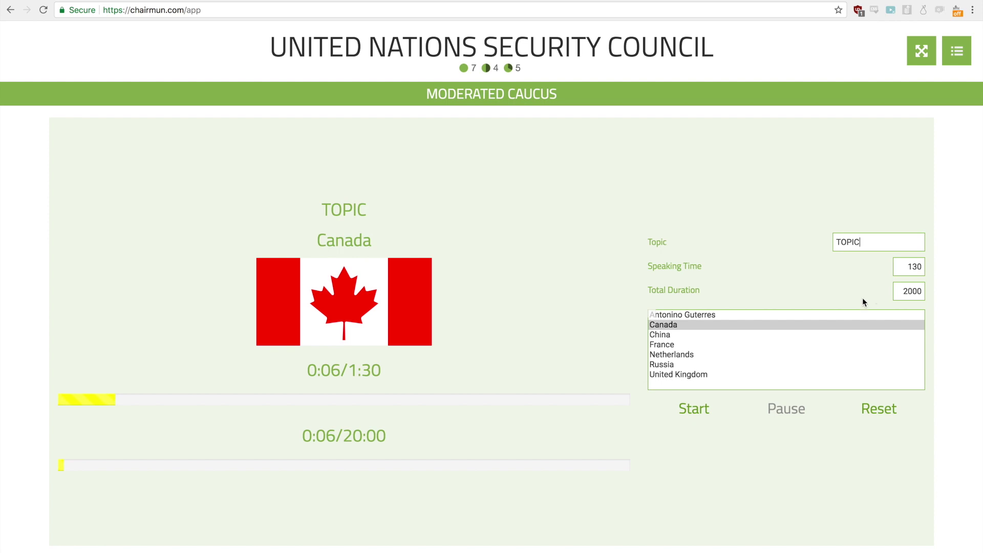
Step: Resume the caucus timers with Netherlands as the current speaker
{"action": "left_click", "coordinate": [705, 399]}
{"action": "left_click", "coordinate": [668, 355]}
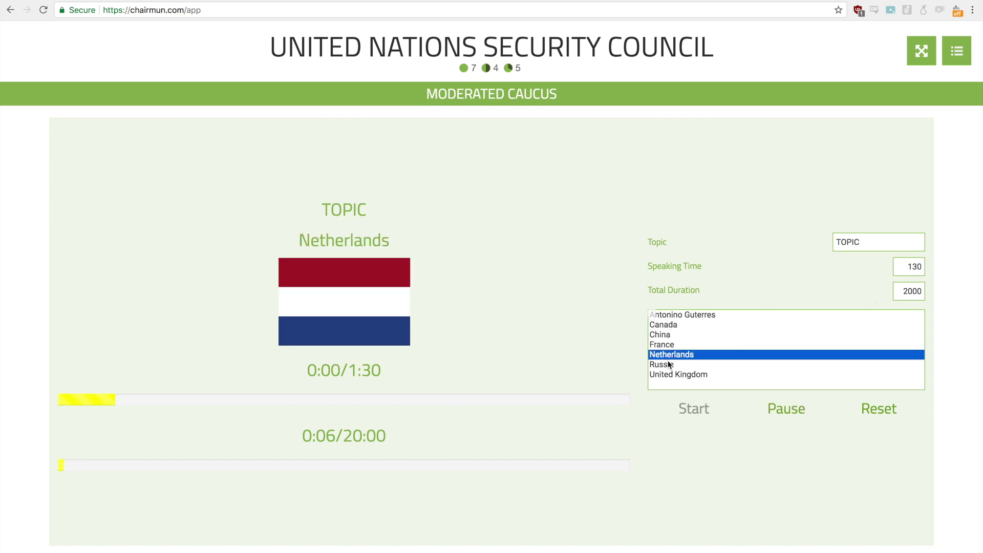
{"action": "left_click", "coordinate": [954, 53]}
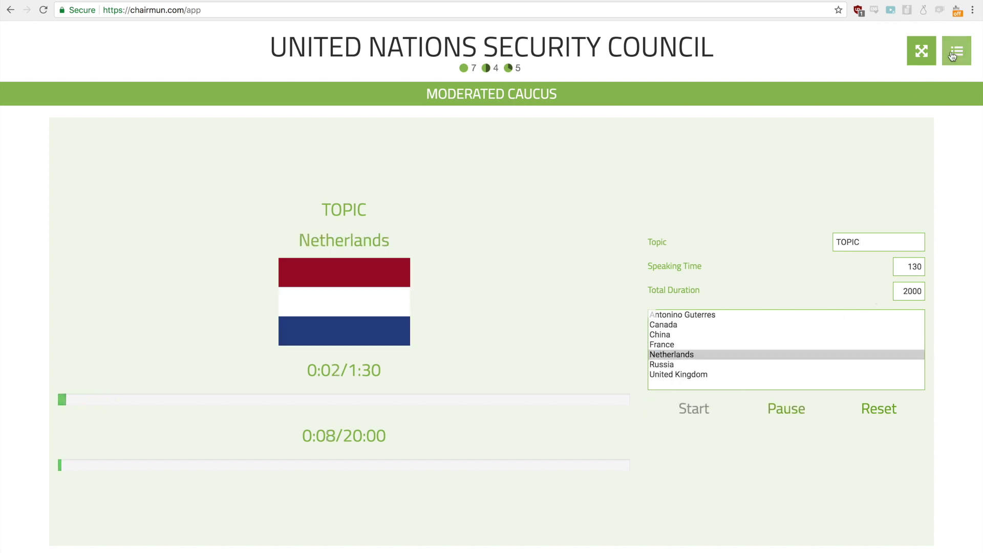
Step: In Record Motion, set the first motion's delegation to China and its type to Mod
{"action": "left_click", "coordinate": [904, 238]}
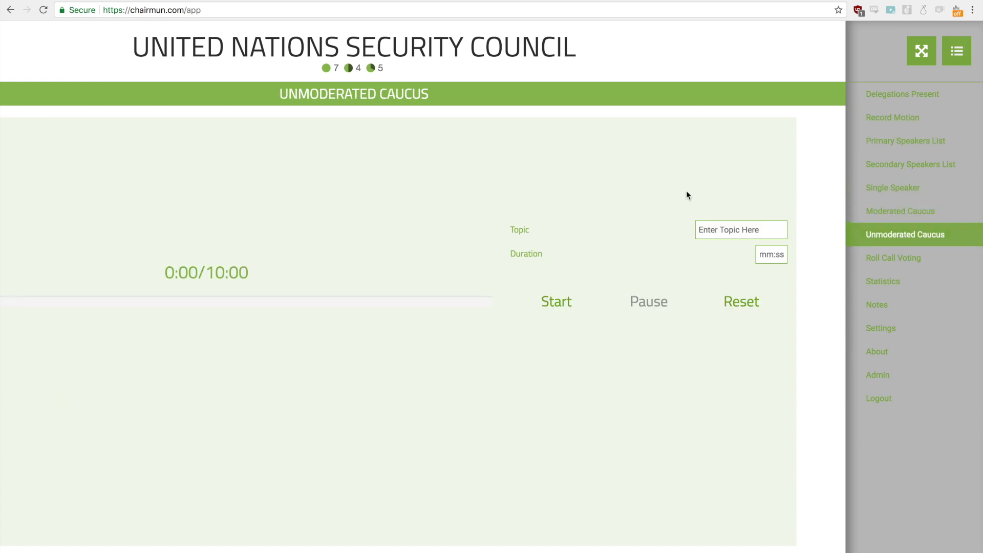
{"action": "left_click", "coordinate": [957, 50]}
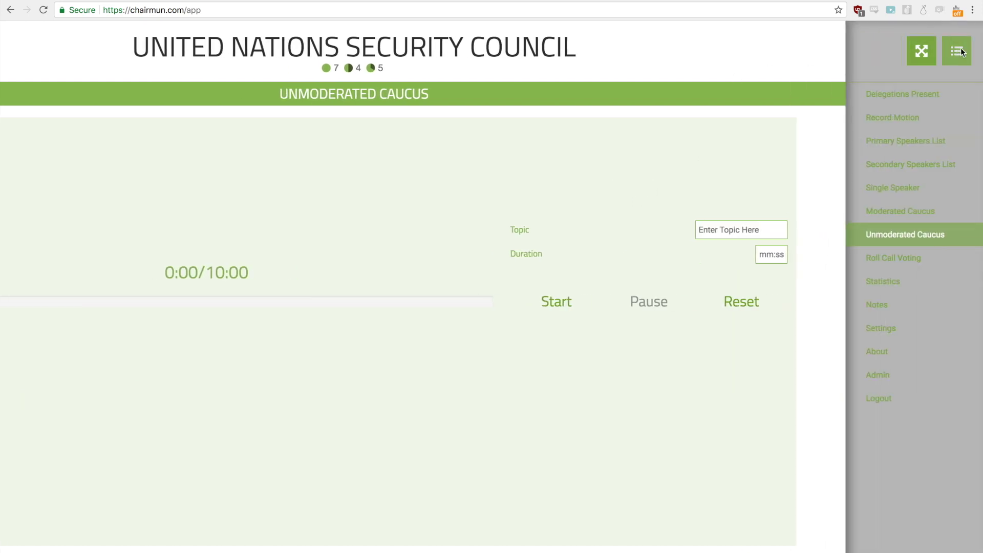
{"action": "left_click", "coordinate": [907, 121]}
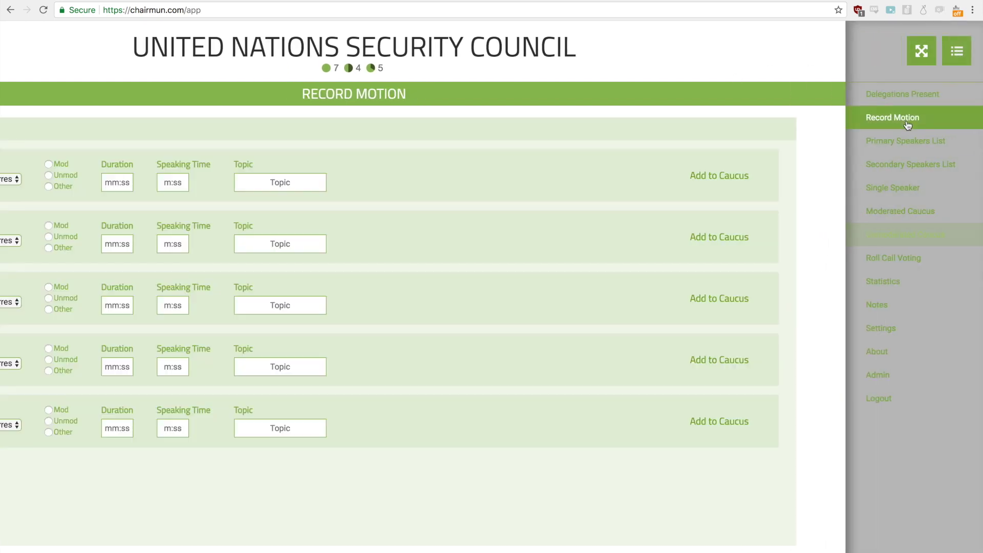
{"action": "left_click", "coordinate": [145, 177]}
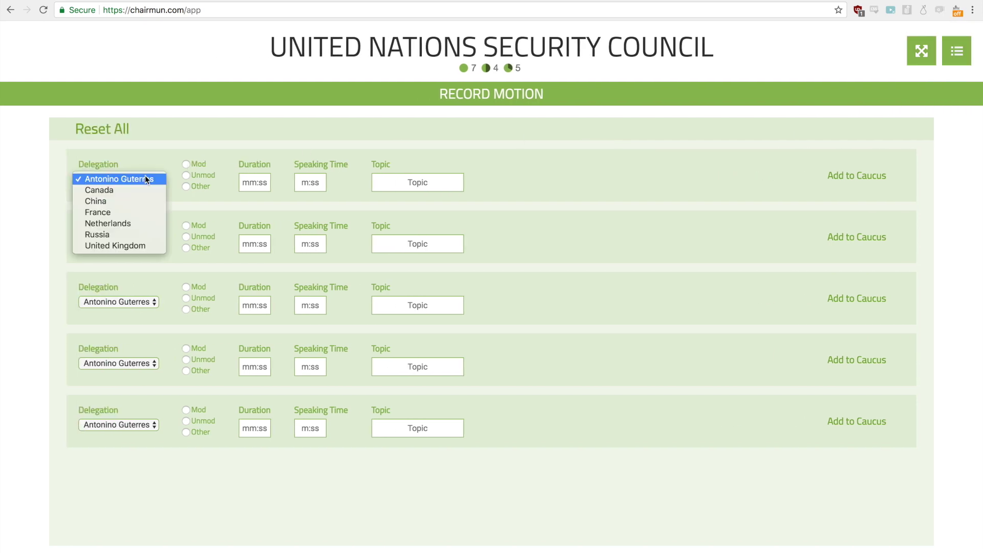
{"action": "key", "text": "Escape"}
{"action": "left_click", "coordinate": [133, 180]}
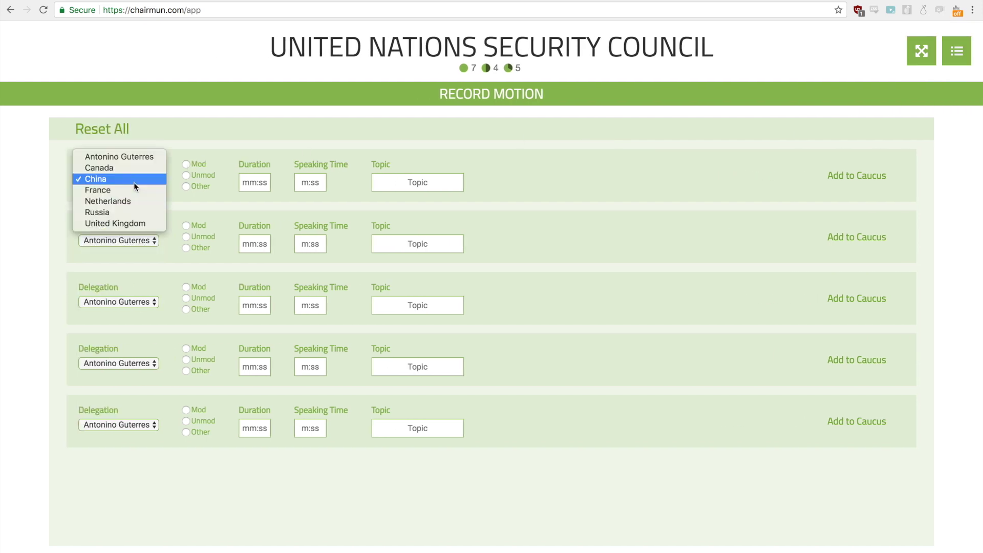
{"action": "left_click", "coordinate": [134, 181]}
{"action": "left_click", "coordinate": [186, 165]}
Step: Enter China's motion with duration 2000, speaking time 130 and topic South China Sea
{"action": "left_click", "coordinate": [255, 182]}
{"action": "type", "text": "130"}
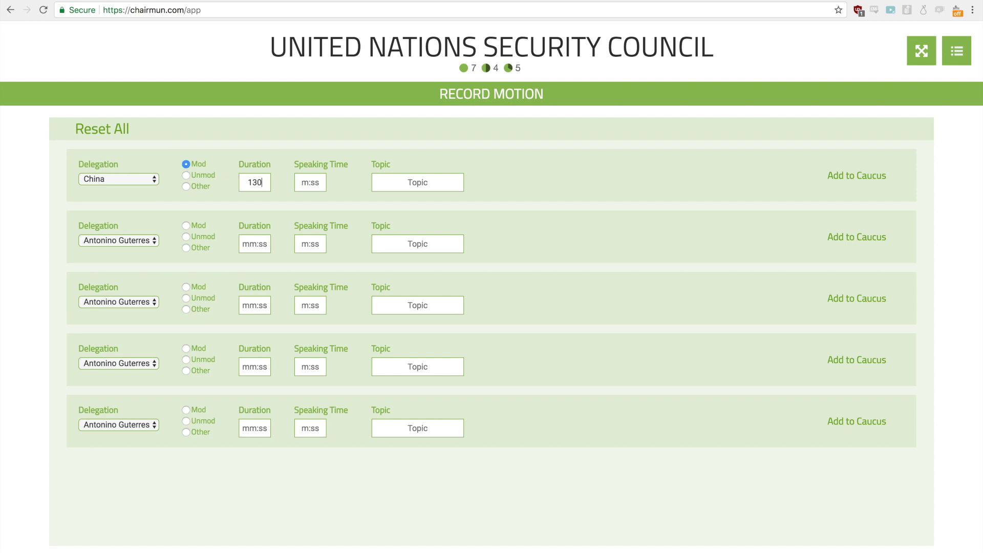
{"action": "key", "text": "BackSpace"}
{"action": "key", "text": "BackSpace"}
{"action": "key", "text": "BackSpace"}
{"action": "type", "text": "2000"}
{"action": "left_click", "coordinate": [310, 184]}
{"action": "type", "text": "130"}
{"action": "left_click", "coordinate": [417, 183]}
{"action": "type", "text": "South China Sea"}
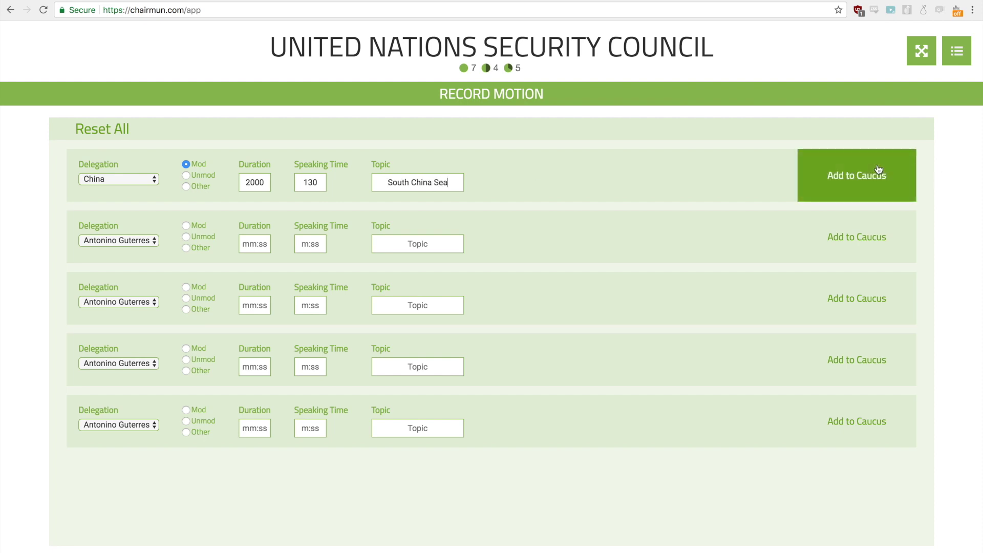
Step: Fill in a second moderated caucus motion for Canada with topic TEST
{"action": "left_click", "coordinate": [113, 240]}
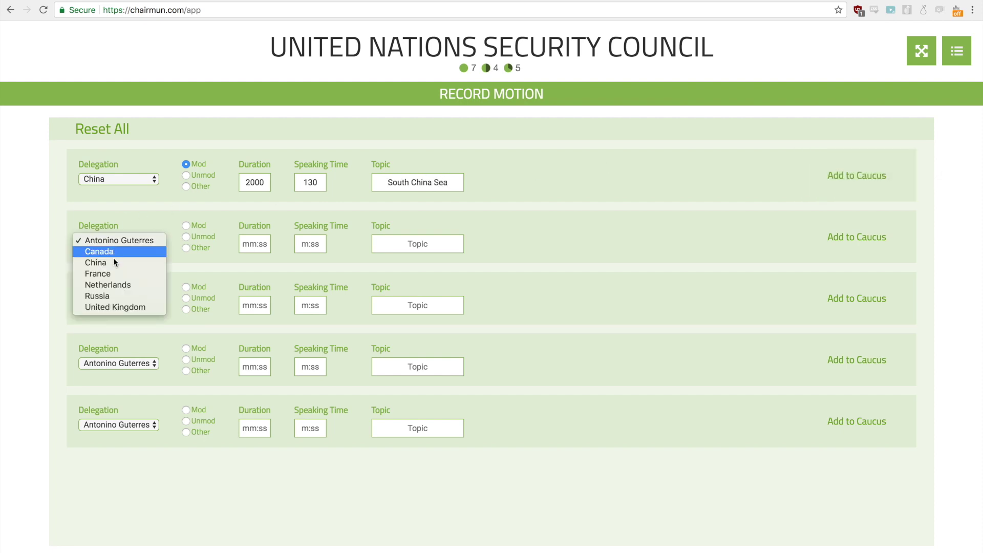
{"action": "left_click", "coordinate": [113, 252]}
{"action": "left_click", "coordinate": [185, 225]}
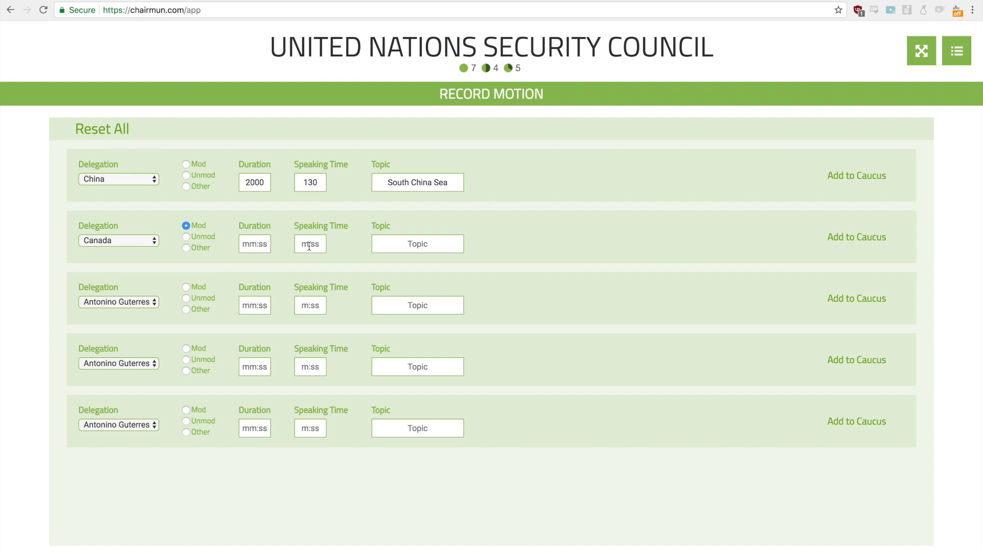
{"action": "left_click", "coordinate": [433, 250]}
{"action": "type", "text": "TEST"}
{"action": "mouse_move", "coordinate": [468, 68]}
{"action": "left_mouse_down"}
{"action": "mouse_move", "coordinate": [461, 47]}
{"action": "mouse_move", "coordinate": [464, 69]}
{"action": "left_mouse_up"}
{"action": "double_click", "coordinate": [518, 68]}
Step: Add China's motion to the caucus, re-marking it as Mod after the alert, and start it
{"action": "left_click", "coordinate": [868, 186]}
{"action": "left_click", "coordinate": [599, 81]}
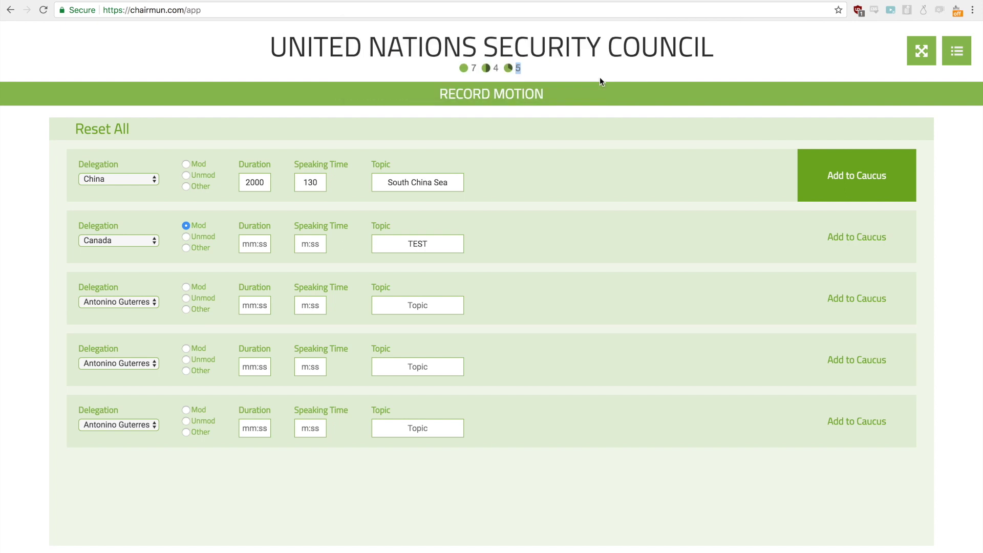
{"action": "left_click", "coordinate": [187, 165]}
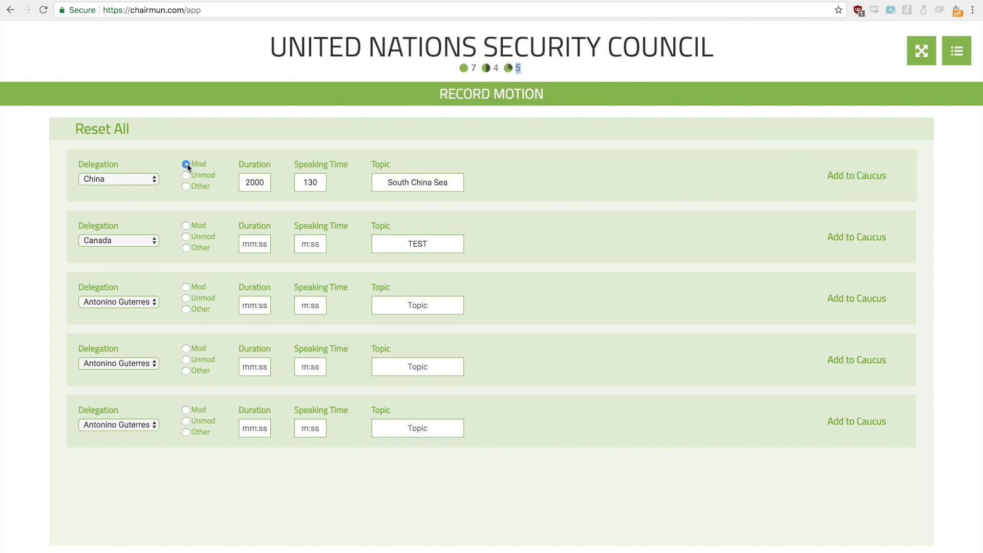
{"action": "left_click", "coordinate": [844, 177]}
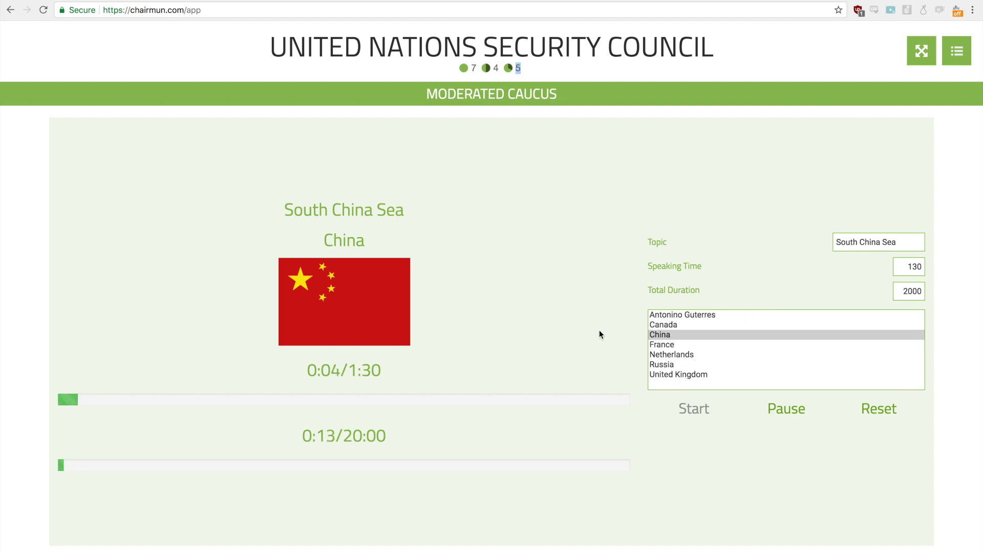
Step: Pause the caucus at 0:06, visit the Unmoderated Caucus timer, then go to Statistics
{"action": "left_click", "coordinate": [780, 412]}
{"action": "triple_click", "coordinate": [956, 51]}
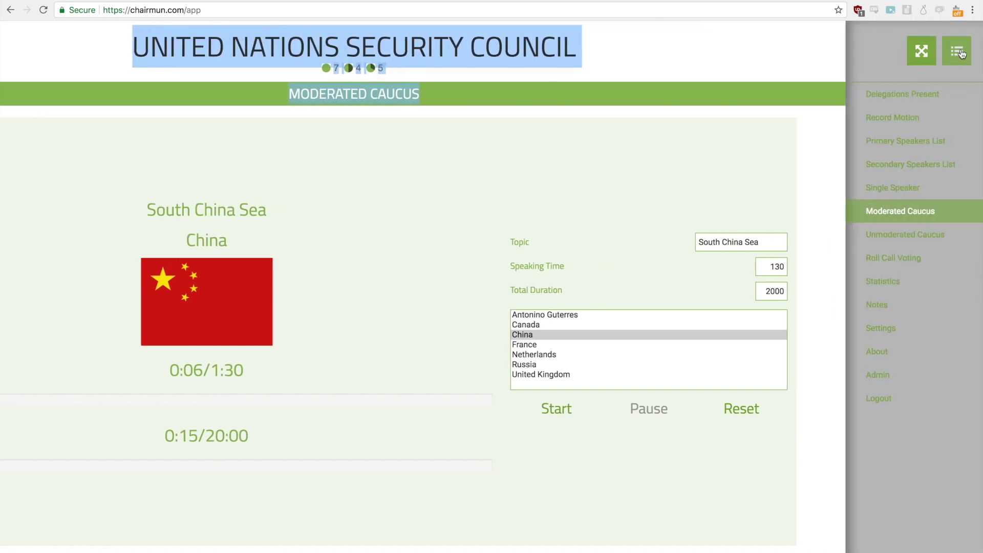
{"action": "left_click", "coordinate": [932, 233]}
{"action": "left_click", "coordinate": [715, 189]}
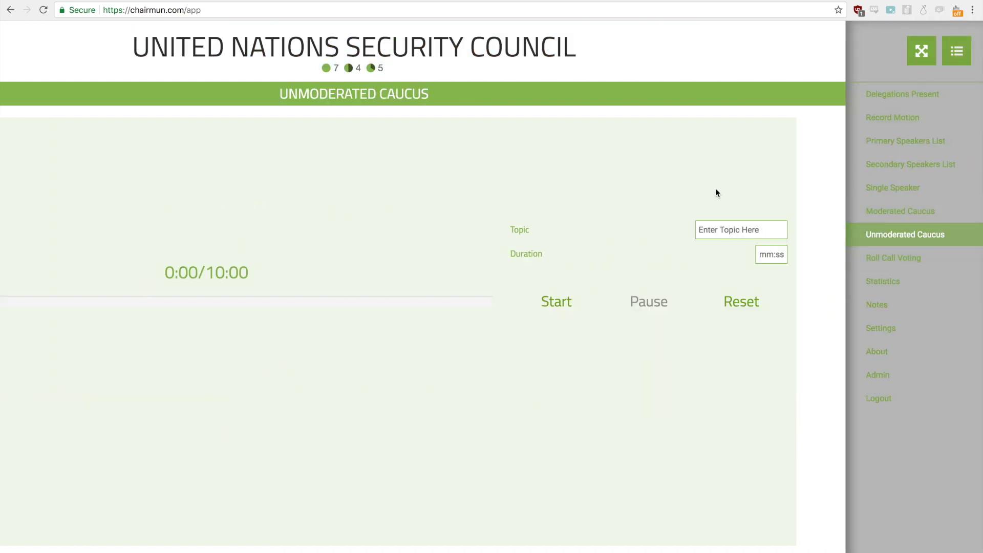
{"action": "left_click", "coordinate": [956, 51]}
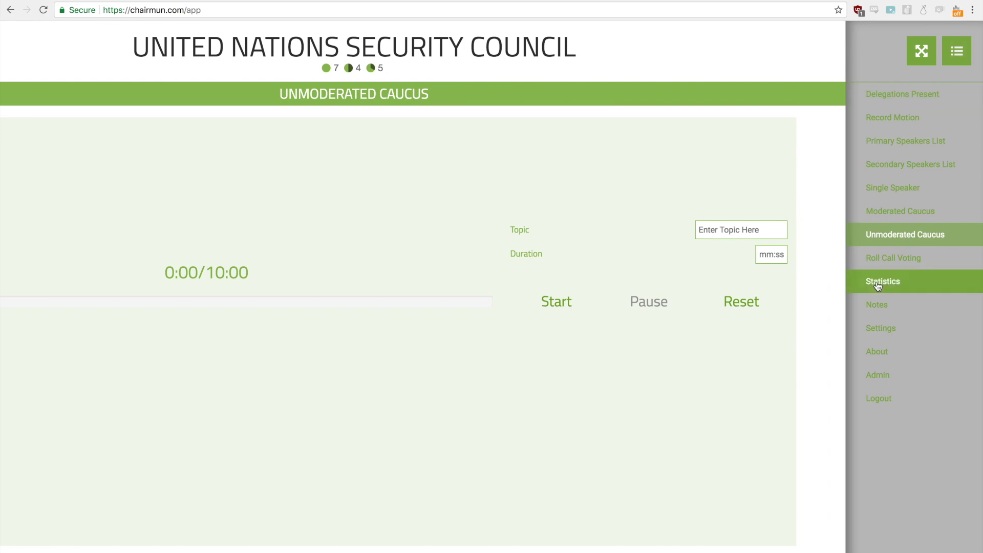
{"action": "left_click", "coordinate": [915, 286]}
Step: Review the Statistics page showing Canada at 0:10, then bring back the side menu
{"action": "left_click", "coordinate": [626, 199]}
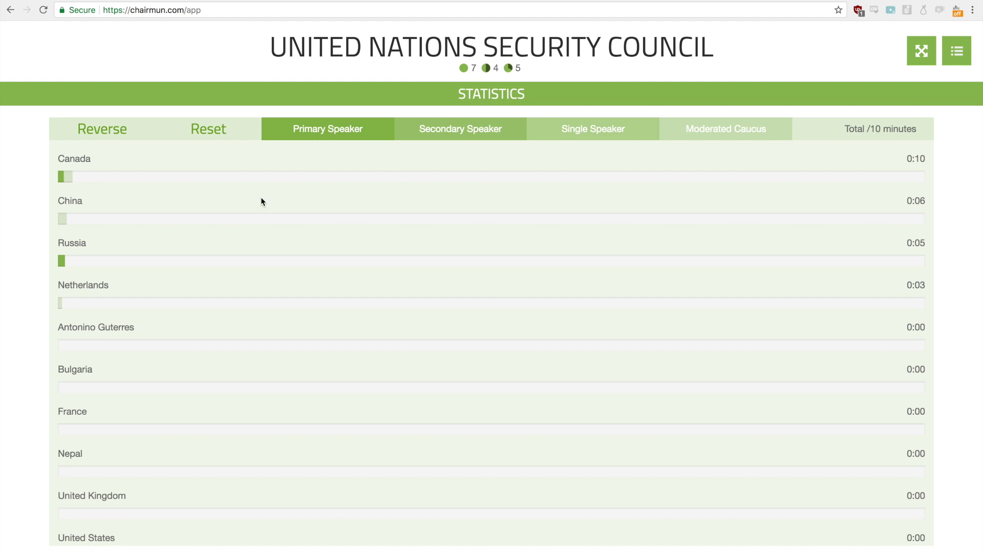
{"action": "left_click", "coordinate": [959, 54]}
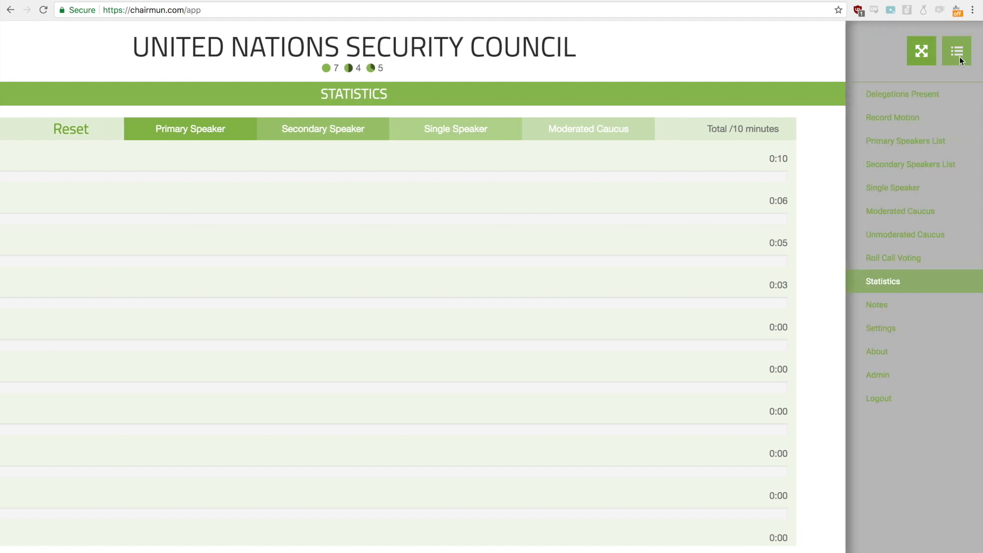
Step: Go to Notes and write 'Dispute between x and y' in the editor
{"action": "left_click", "coordinate": [877, 305]}
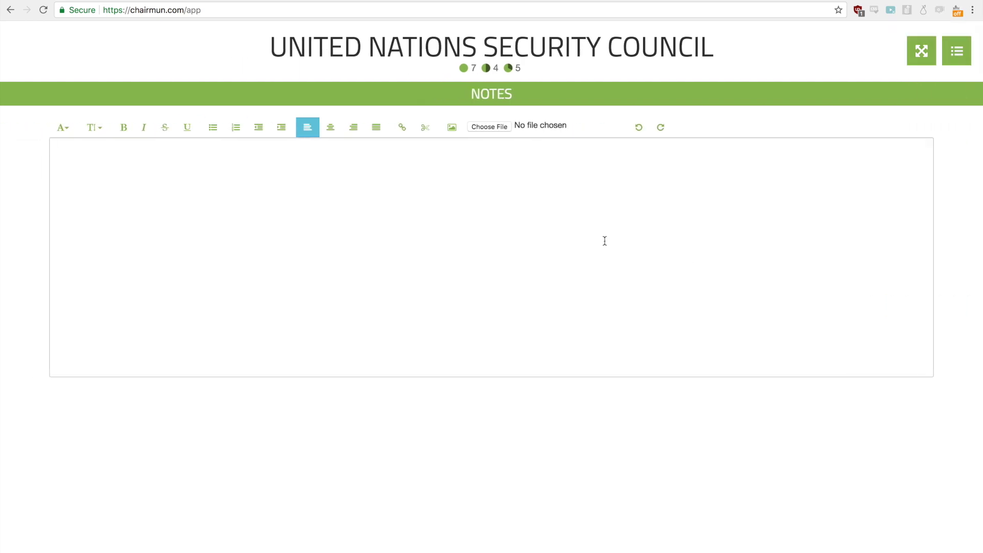
{"action": "type", "text": "Dispute between x and y"}
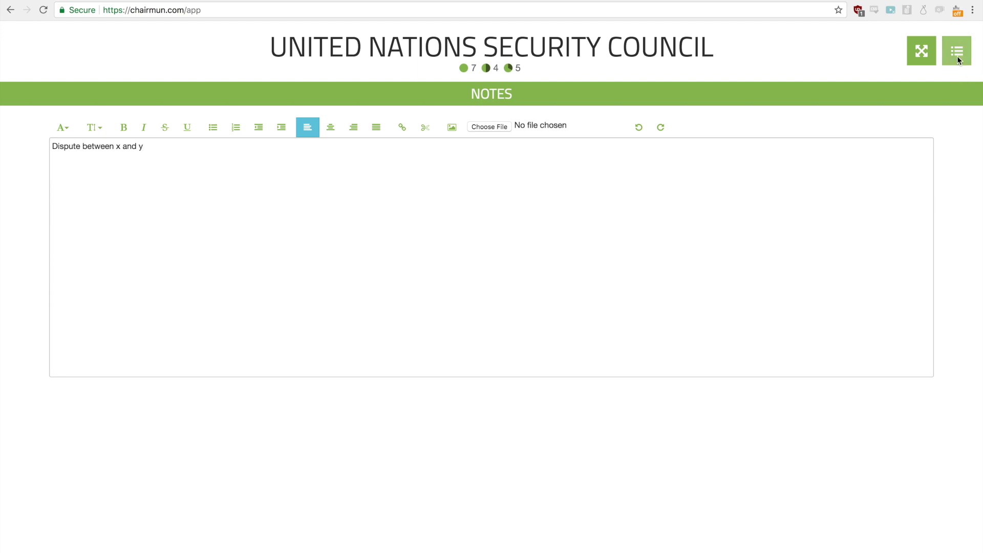
{"action": "left_click", "coordinate": [957, 57]}
Step: In Settings, rename the committee to UNSC and choose the blue colour scheme
{"action": "left_click", "coordinate": [911, 327]}
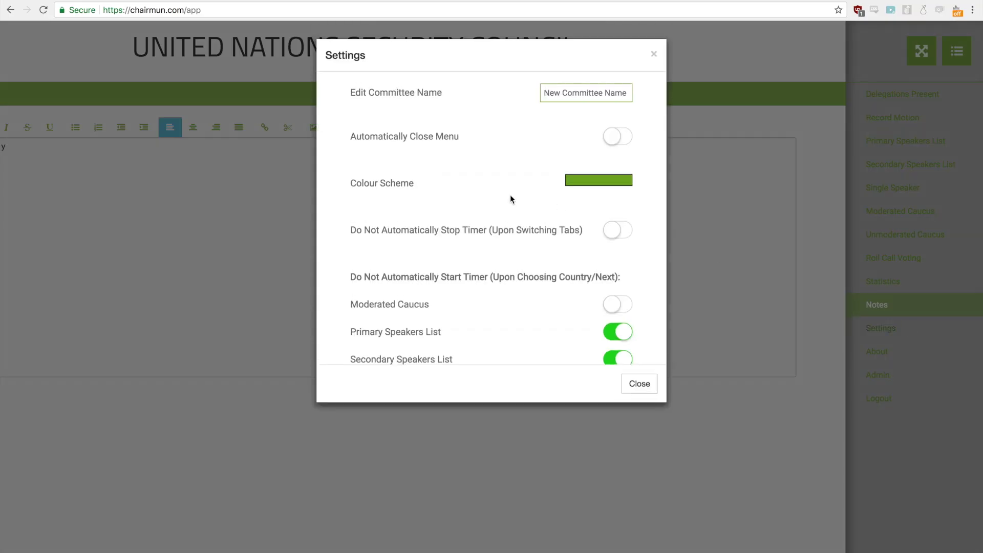
{"action": "left_click", "coordinate": [558, 96]}
{"action": "type", "text": "UNSC"}
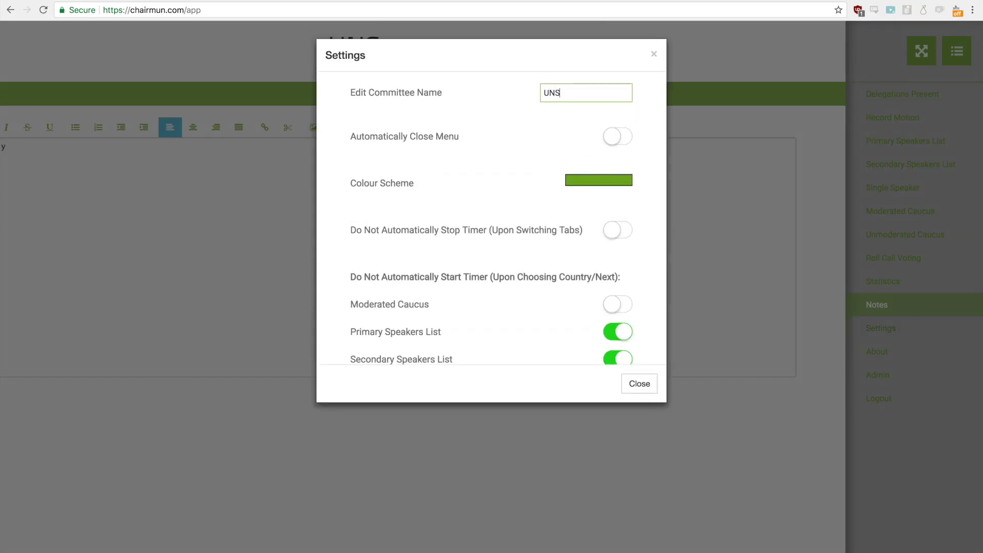
{"action": "left_click", "coordinate": [602, 182]}
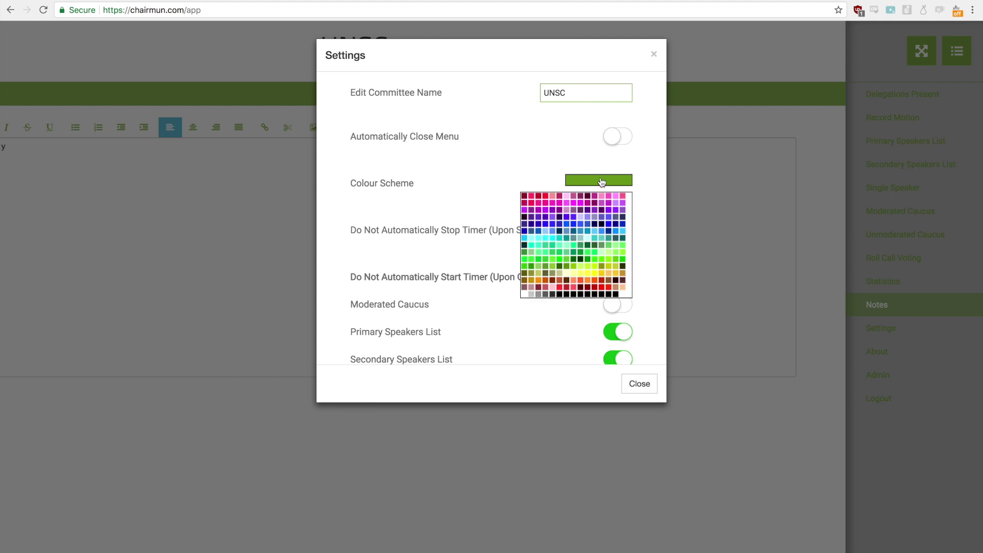
{"action": "left_click", "coordinate": [532, 233]}
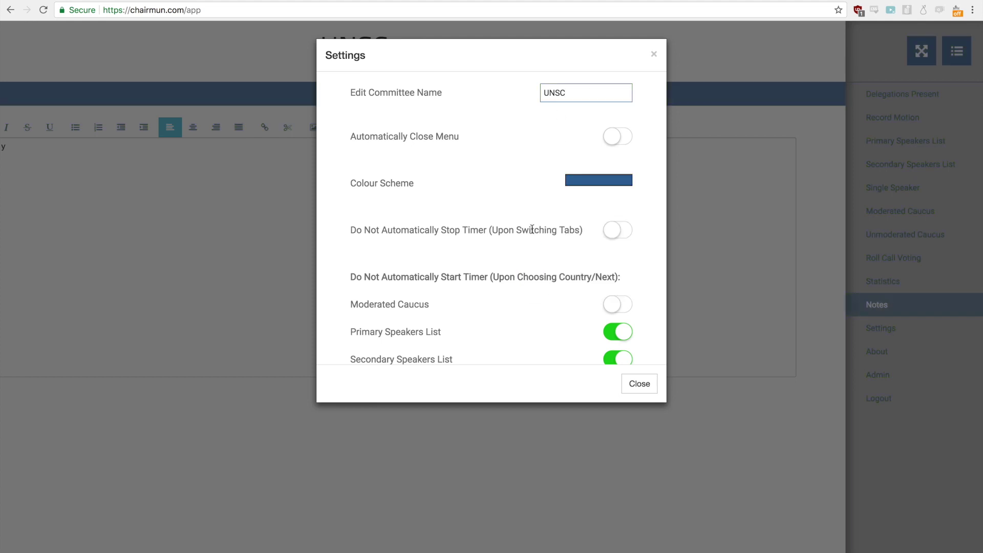
{"action": "left_click", "coordinate": [649, 390]}
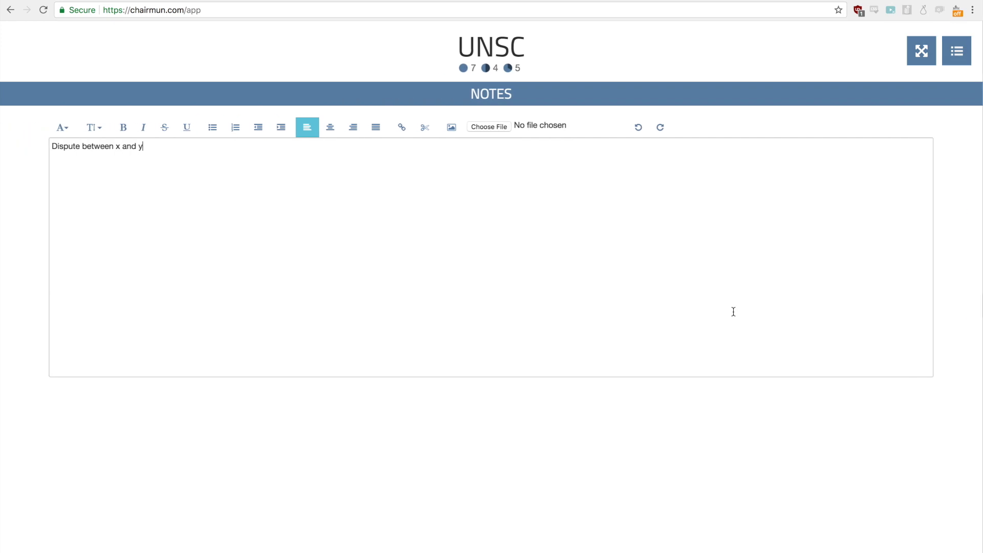
Step: Go to the Admin panel and scroll through the delegations' speaking times
{"action": "left_click", "coordinate": [970, 48]}
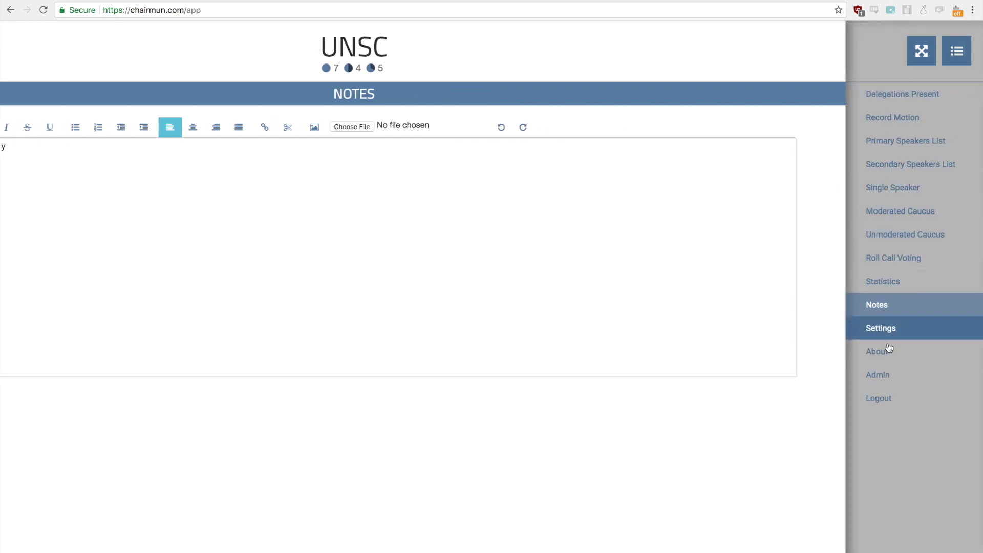
{"action": "left_click", "coordinate": [891, 383]}
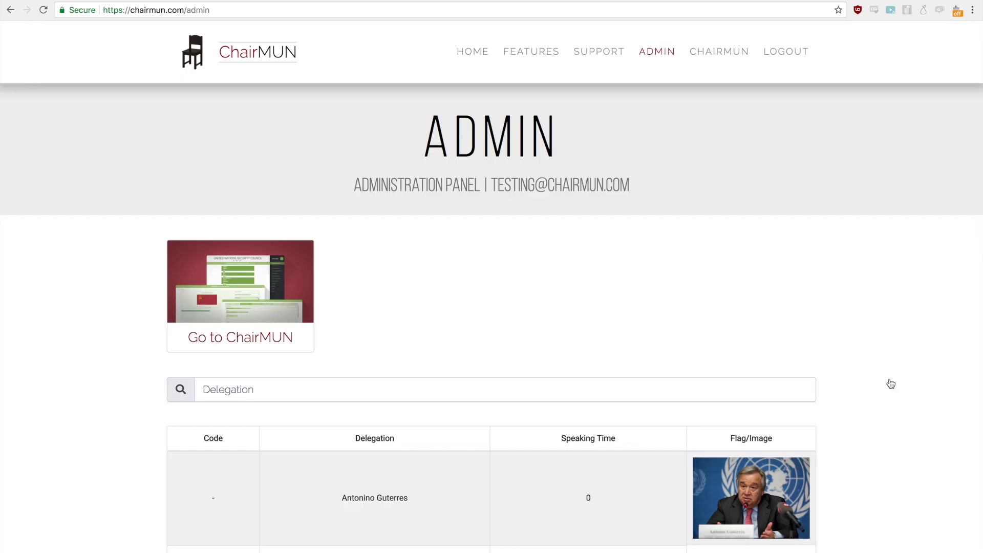
{"action": "scroll", "coordinate": [615, 349], "scroll_direction": "down", "scroll_amount": 2}
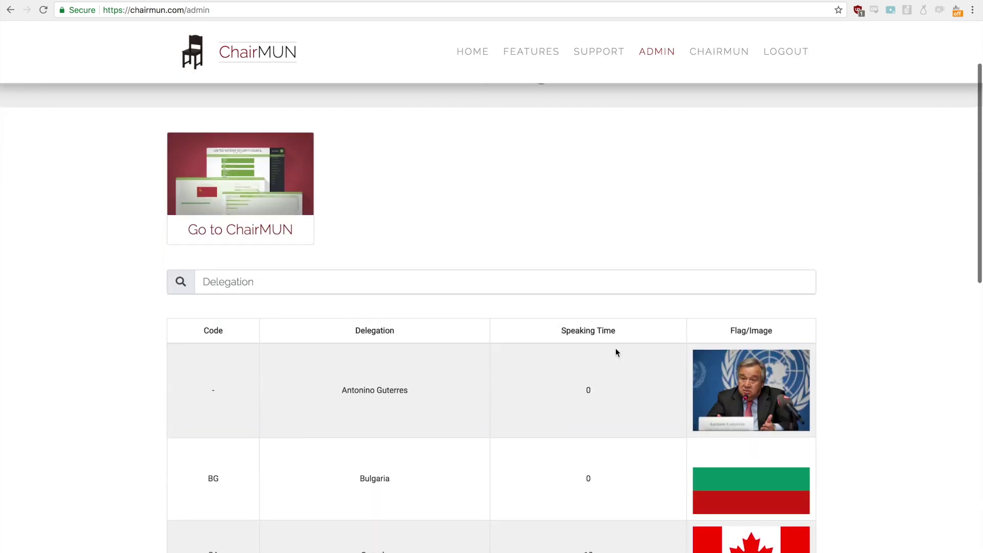
{"action": "scroll", "coordinate": [615, 349], "scroll_direction": "down", "scroll_amount": 2}
{"action": "scroll", "coordinate": [616, 349], "scroll_direction": "down", "scroll_amount": 10}
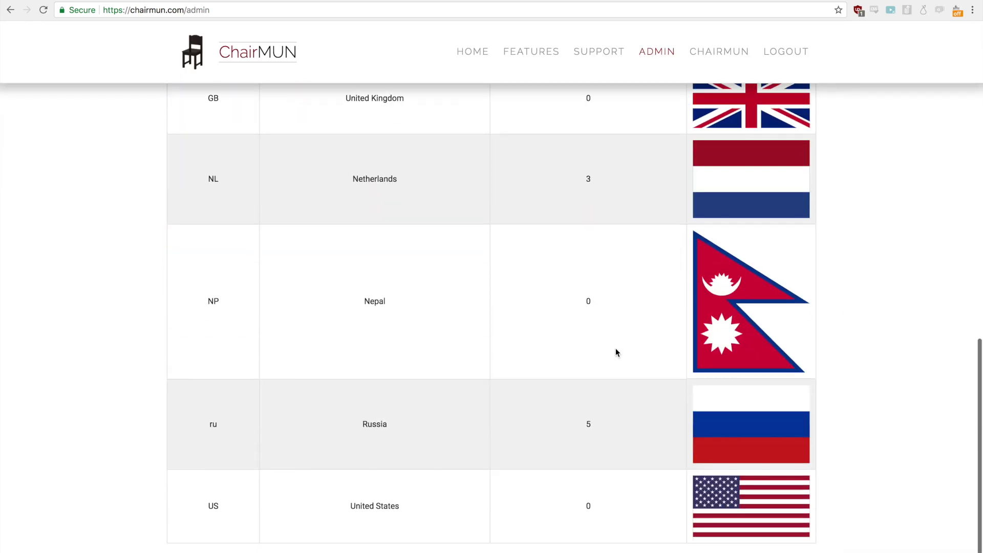